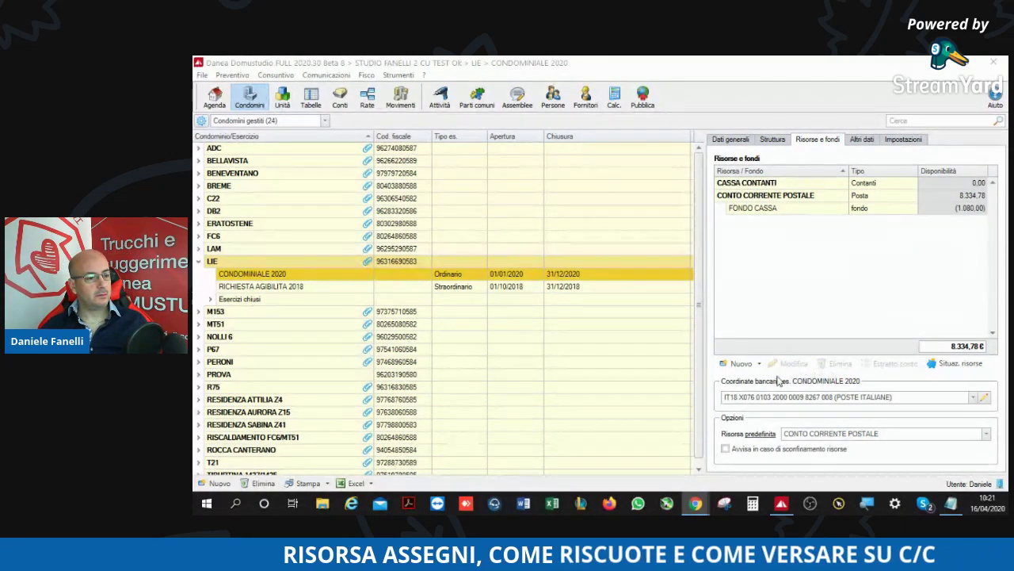
Step: Create a resource named ASSEGNI for LIE, with CONTO CORRENTE POSTALE as the final deposit for instalment receipts
click(753, 363)
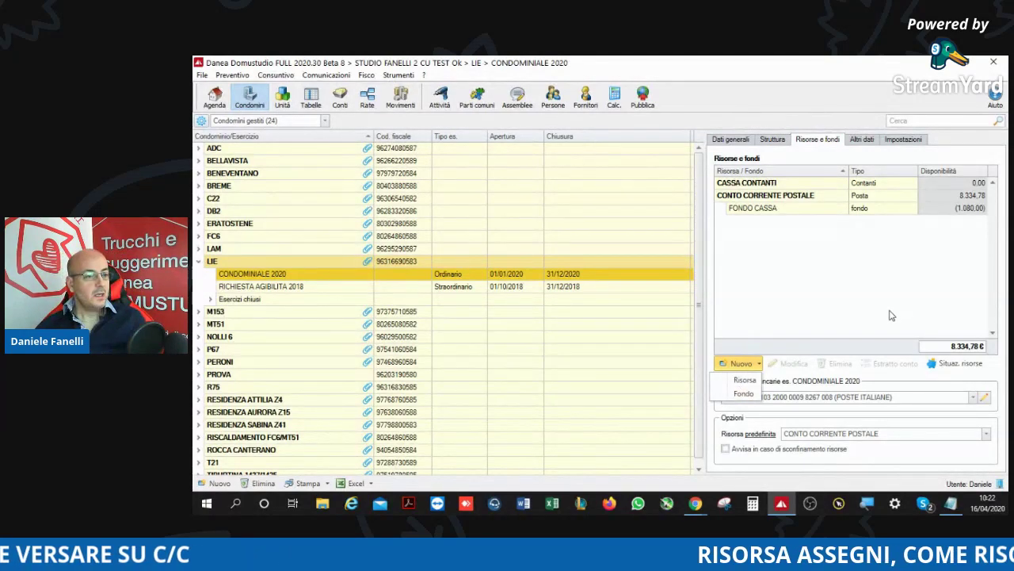
click(749, 381)
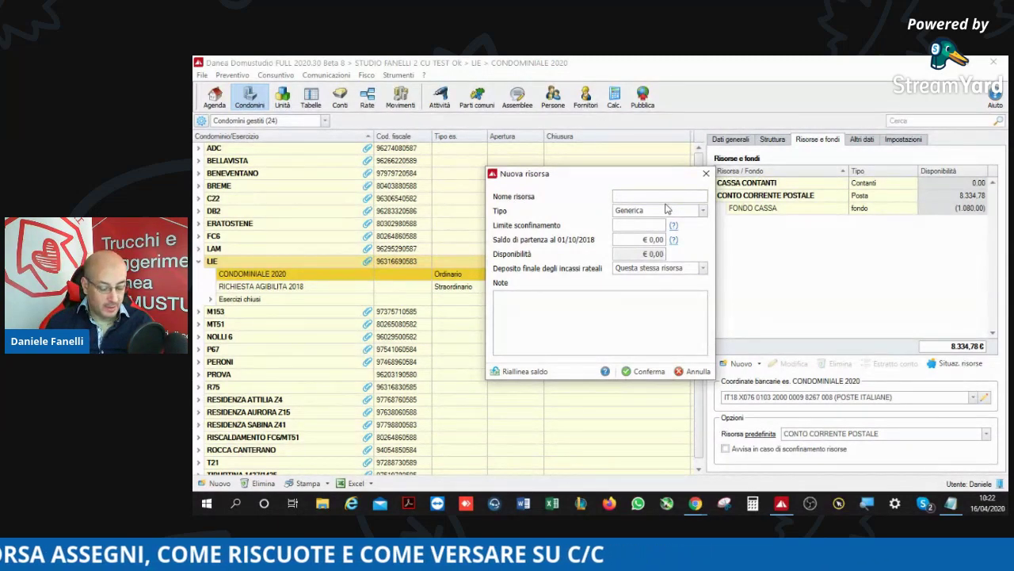
text(ASSEGNI)
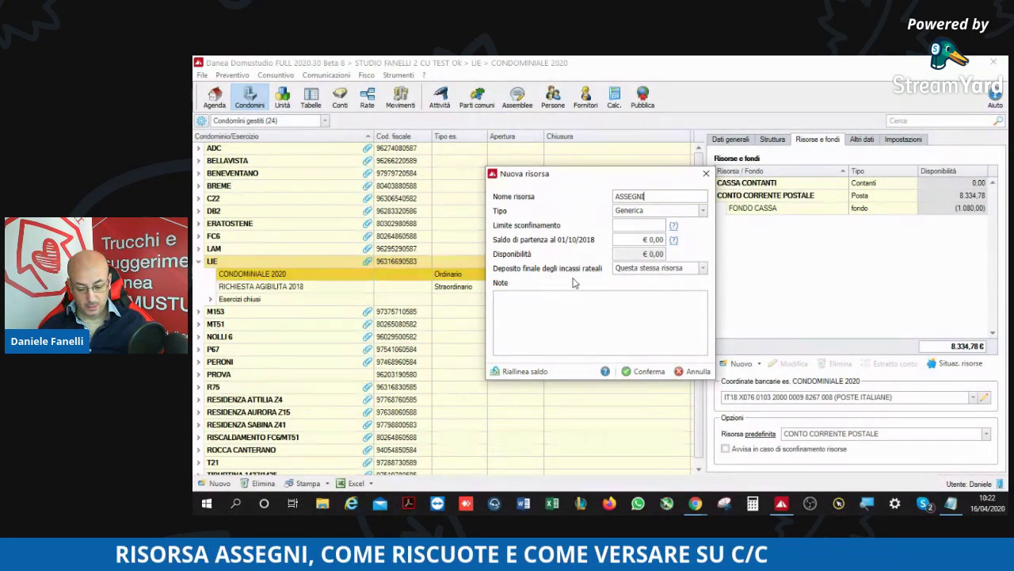
key(super+plus)
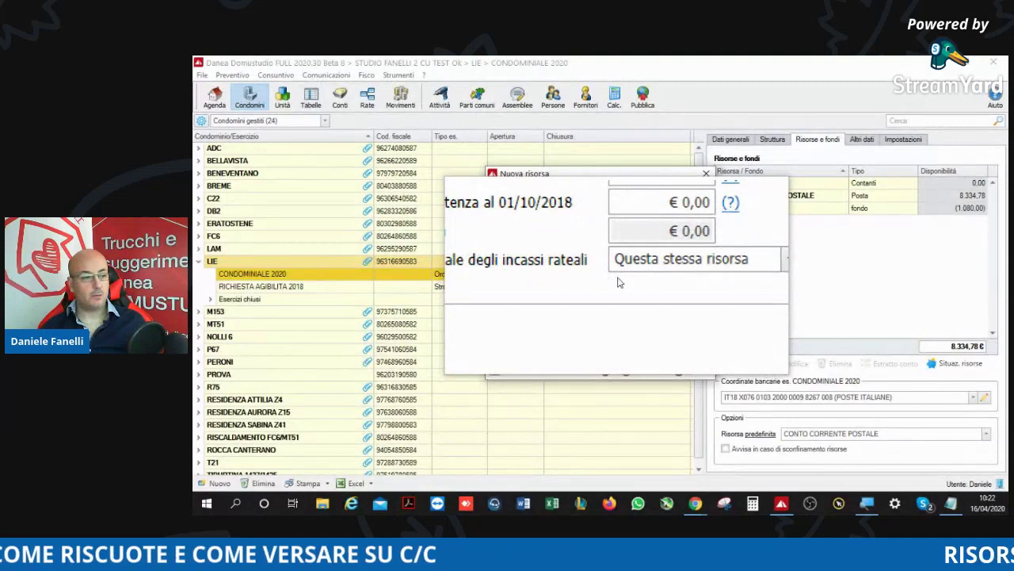
key(super+Escape)
click(702, 269)
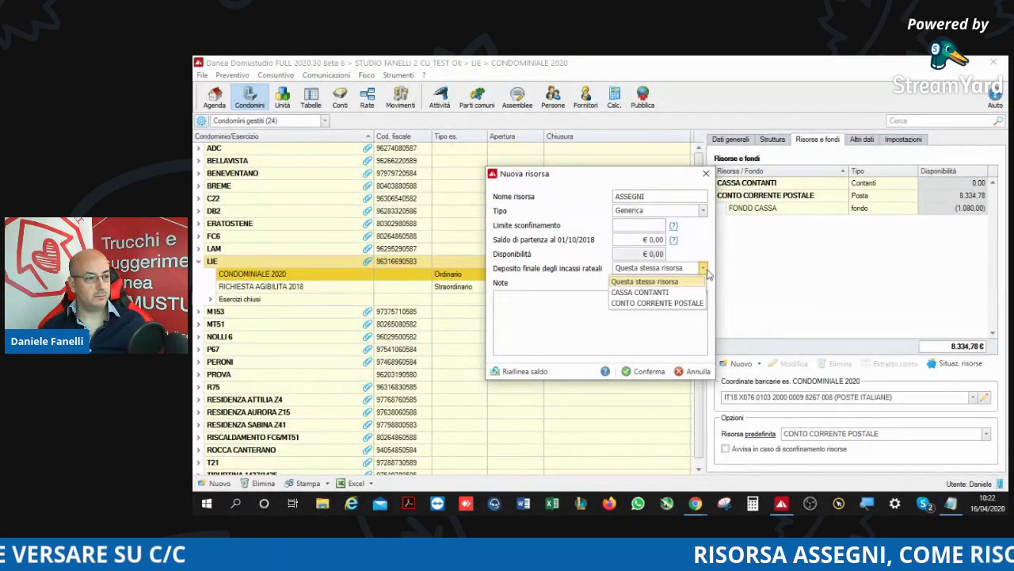
click(683, 304)
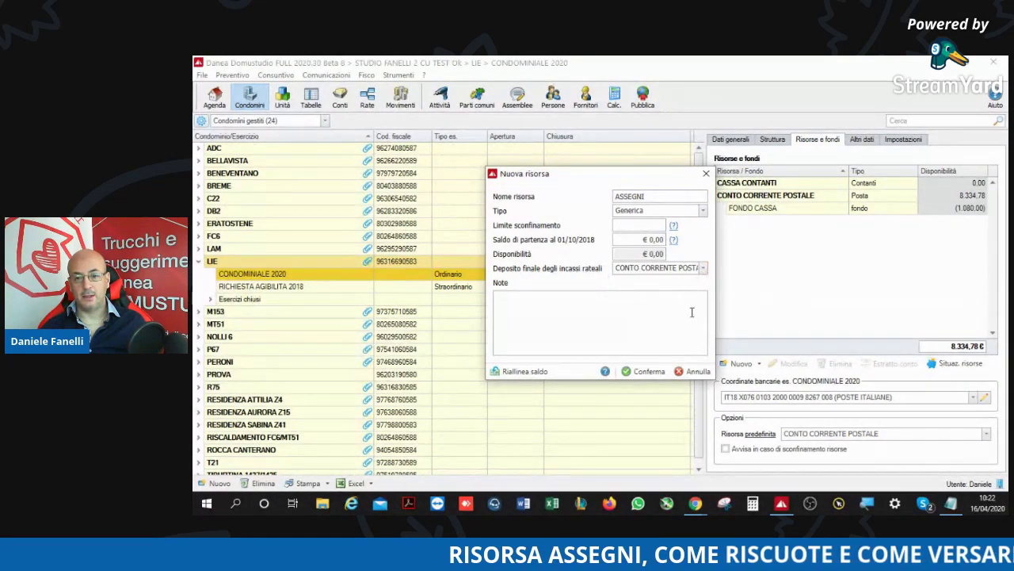
click(649, 371)
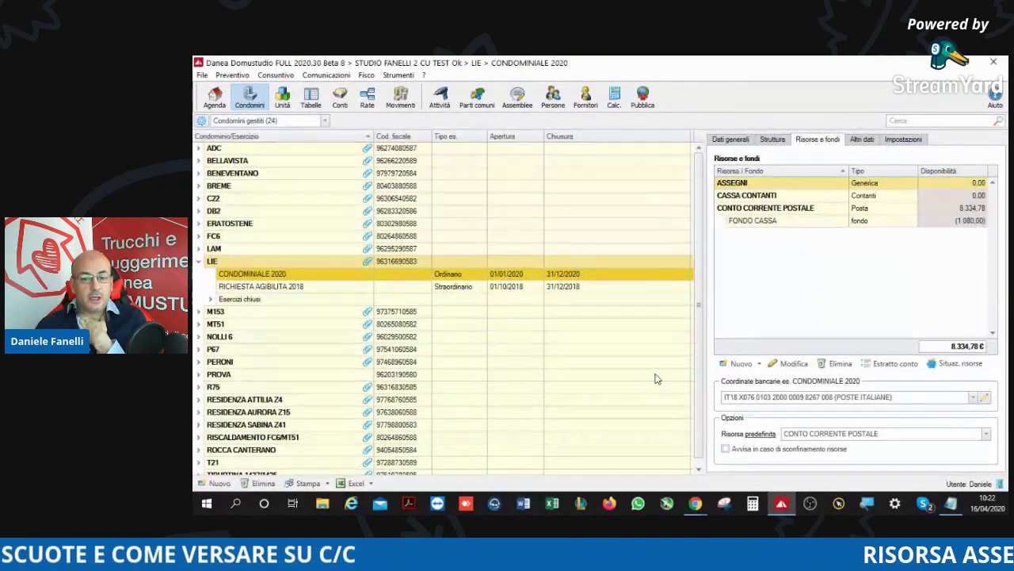
Step: Register the payment of Rata nr.1 GEN.FEB.MAR. for unit A/1 in the instalment plan, using ASSEGNI as the resource
click(367, 96)
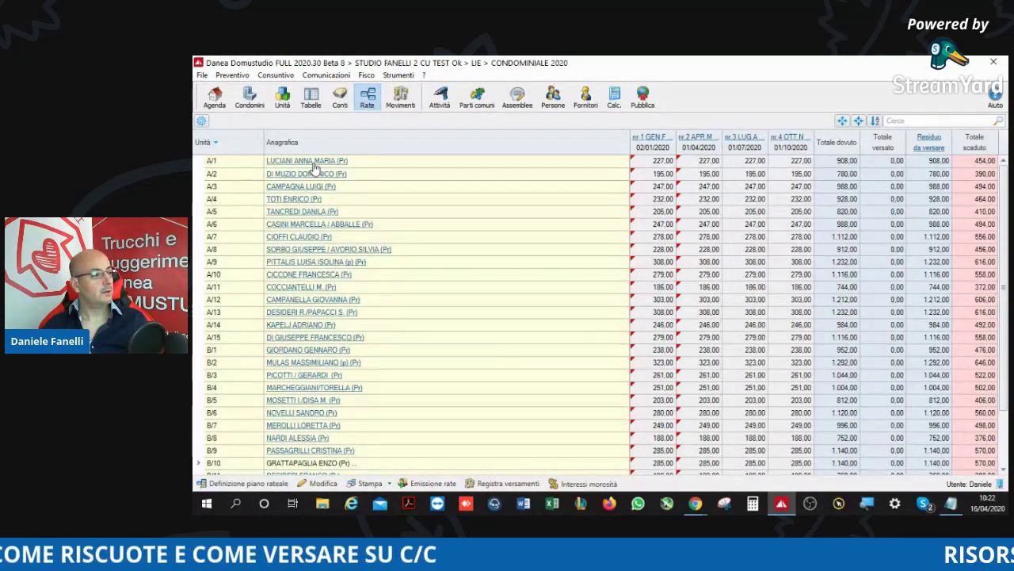
double_click(314, 163)
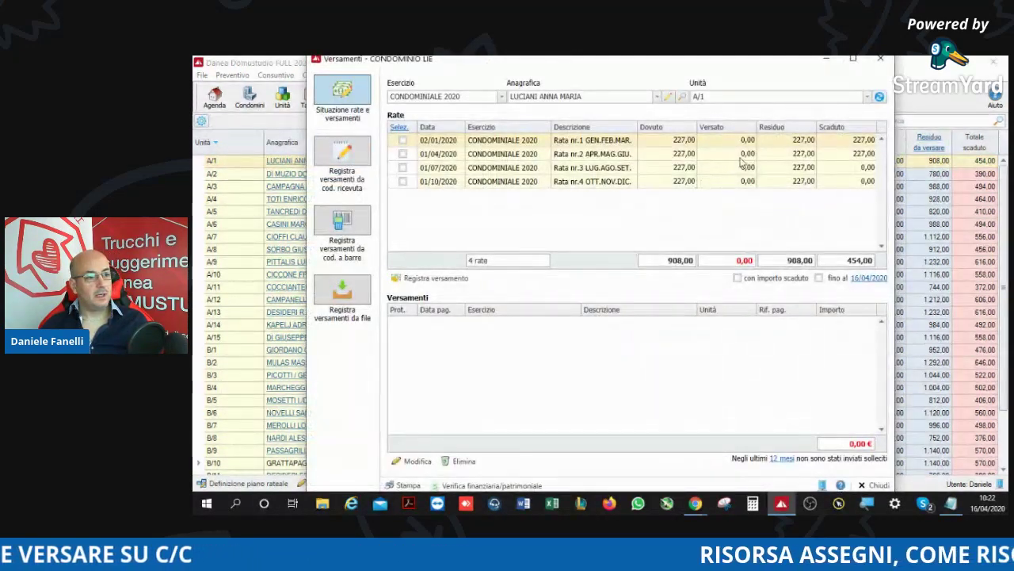
click(747, 143)
double_click(746, 143)
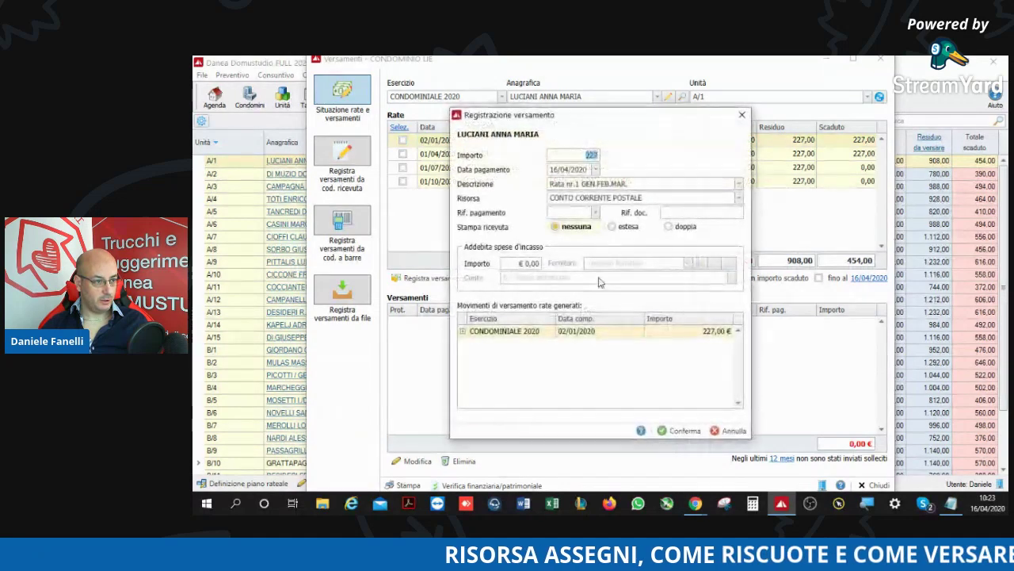
click(738, 197)
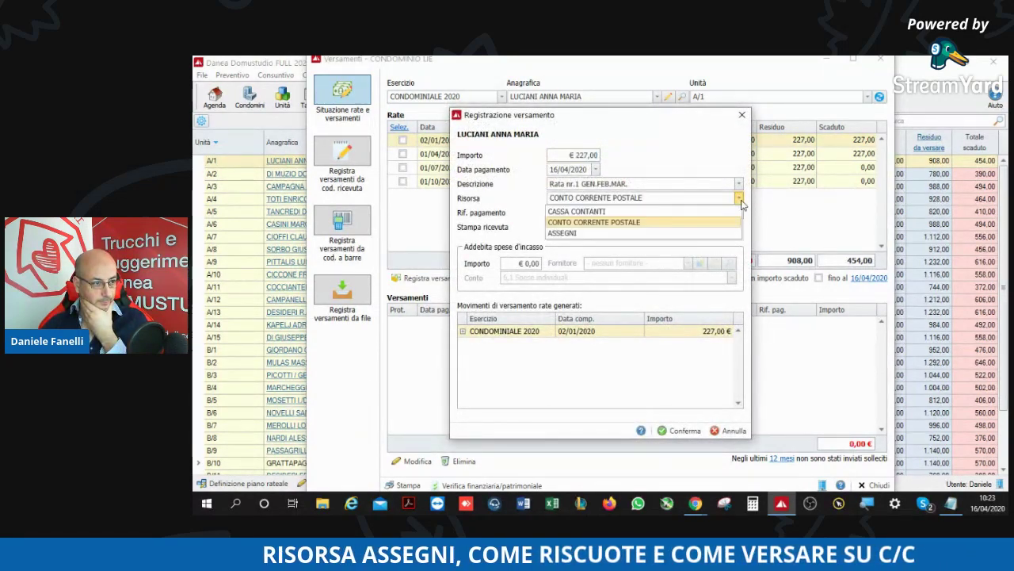
click(579, 238)
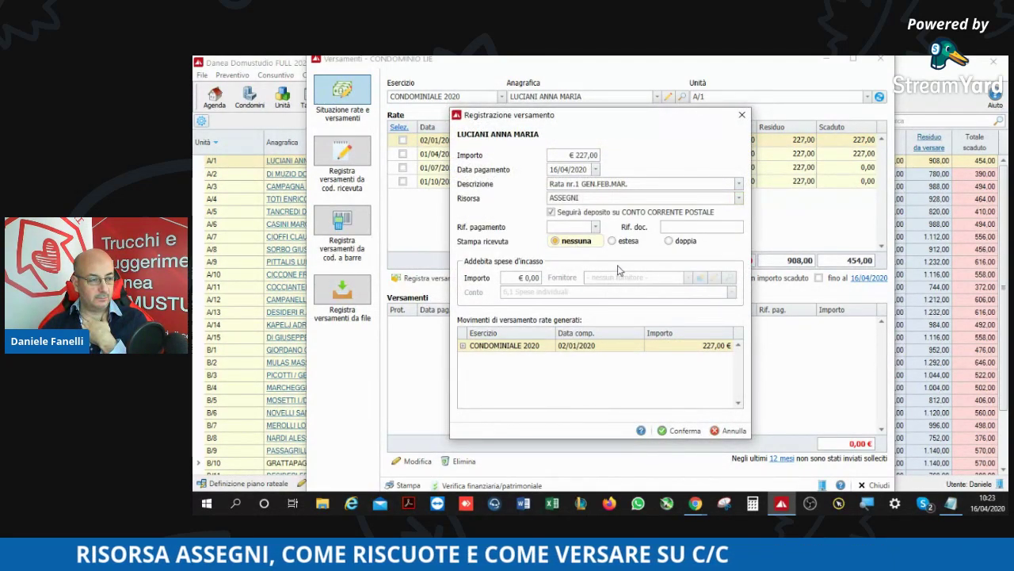
click(680, 430)
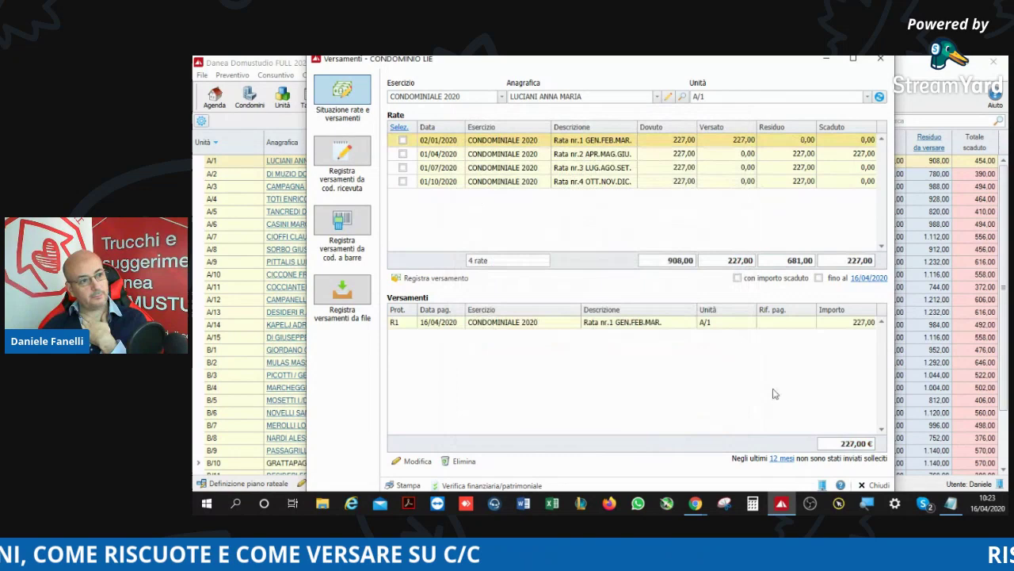
Step: Register the payment of Rata nr.1 GEN.FEB.MAR. for the owner of unit B/11 on the ASSEGNI resource
click(656, 96)
click(586, 185)
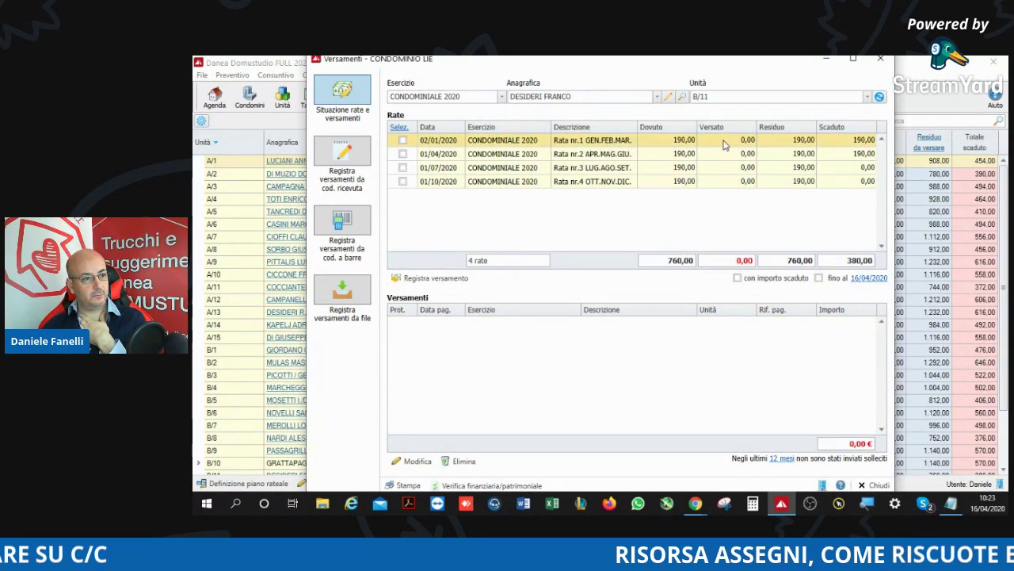
double_click(723, 144)
click(738, 198)
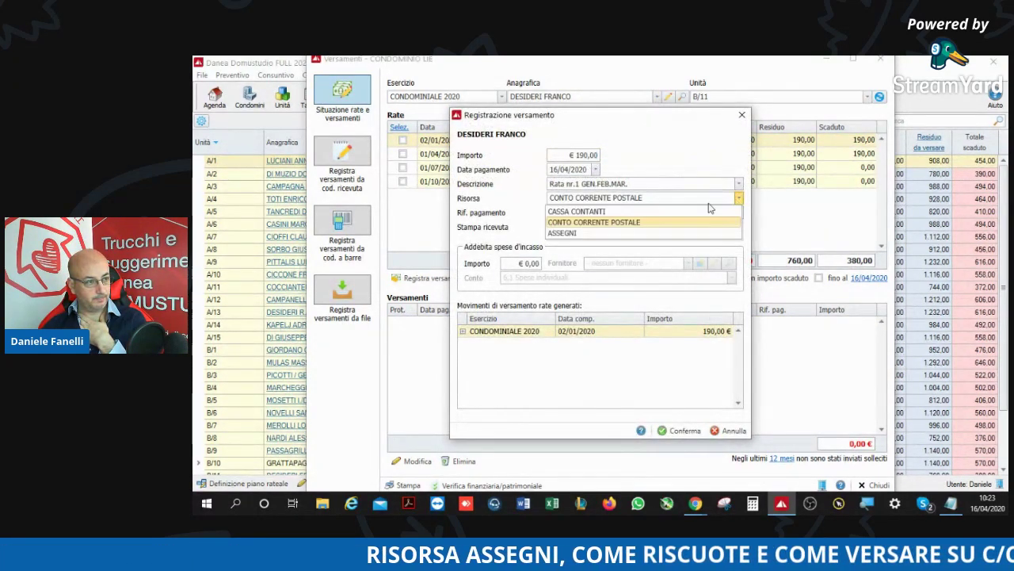
click(627, 227)
click(682, 430)
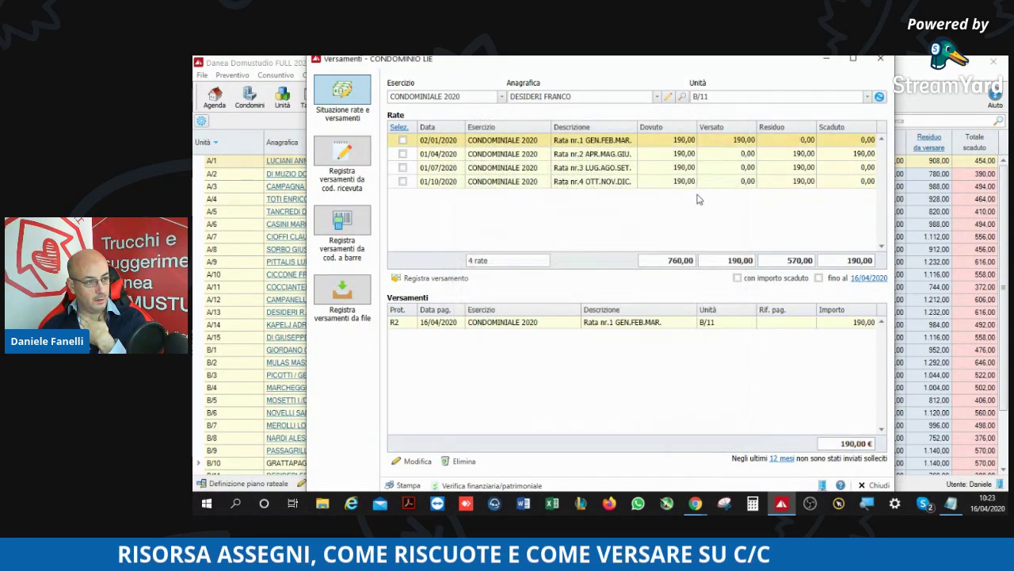
Step: Register the payment of Rata nr.2 APR.MAG.GIU. for the owner of unit A/15 on ASSEGNI, keeping the follow-up deposit to CONTO CORRENTE POSTALE
click(656, 96)
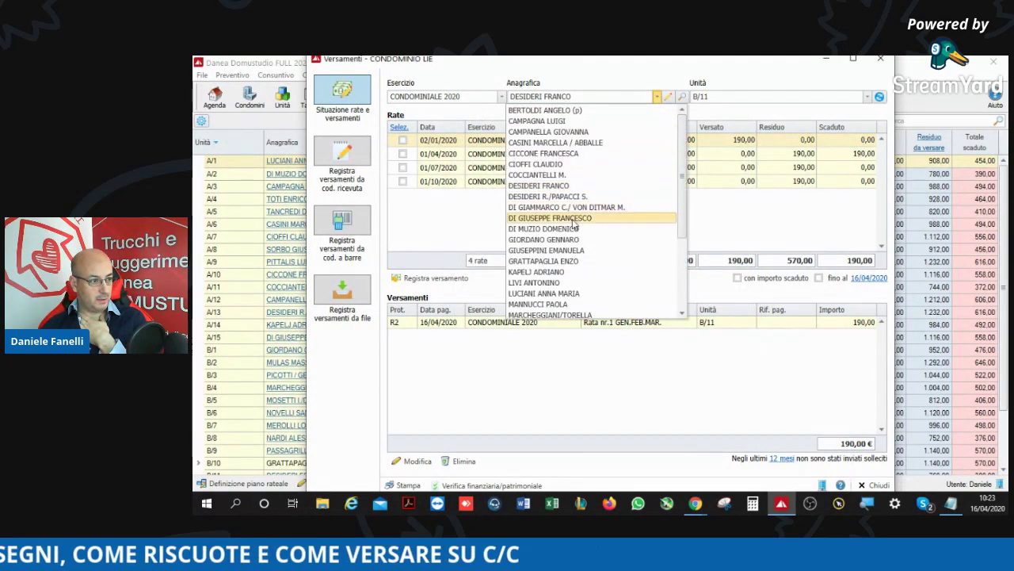
click(591, 217)
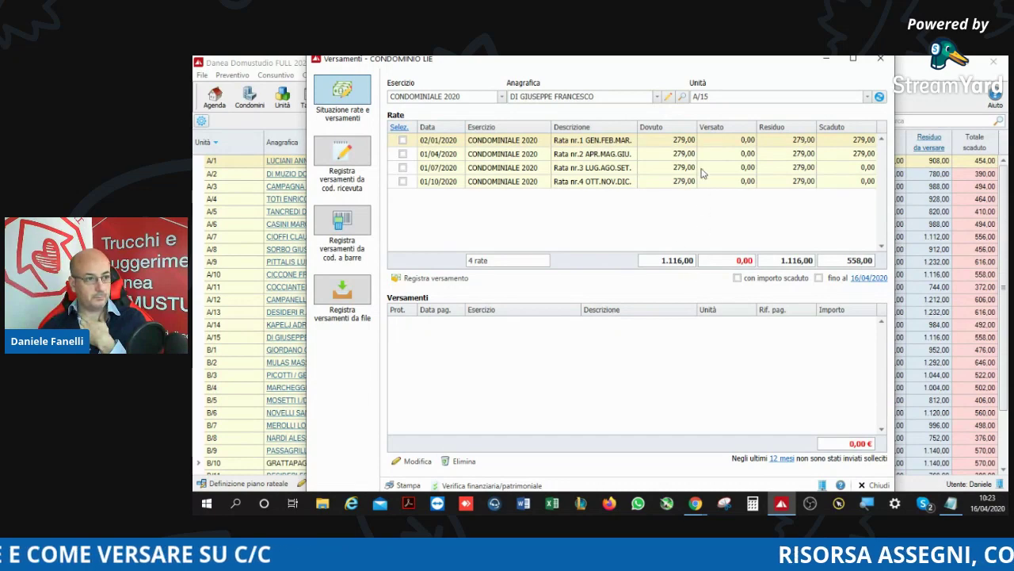
double_click(717, 154)
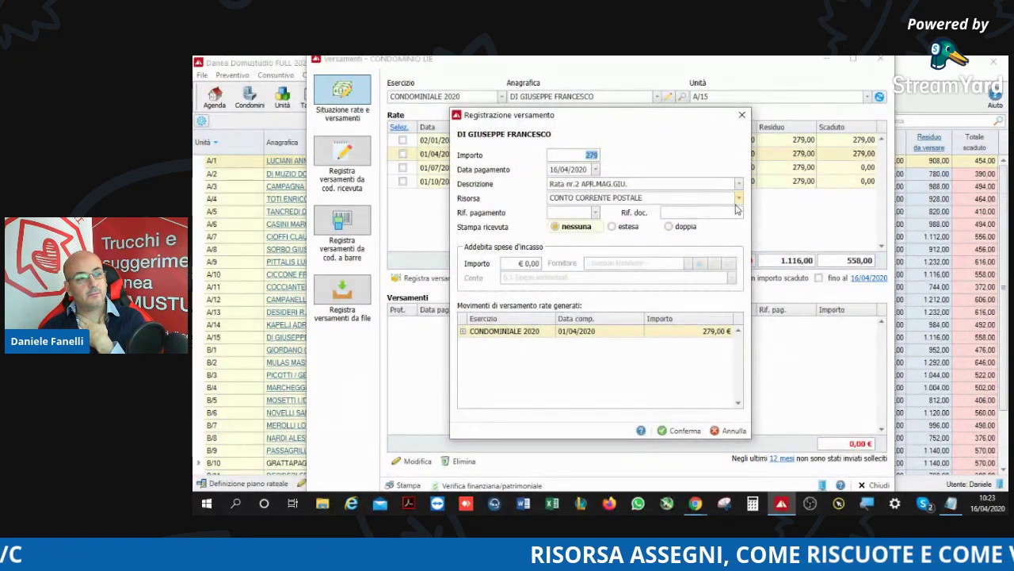
click(737, 200)
click(623, 235)
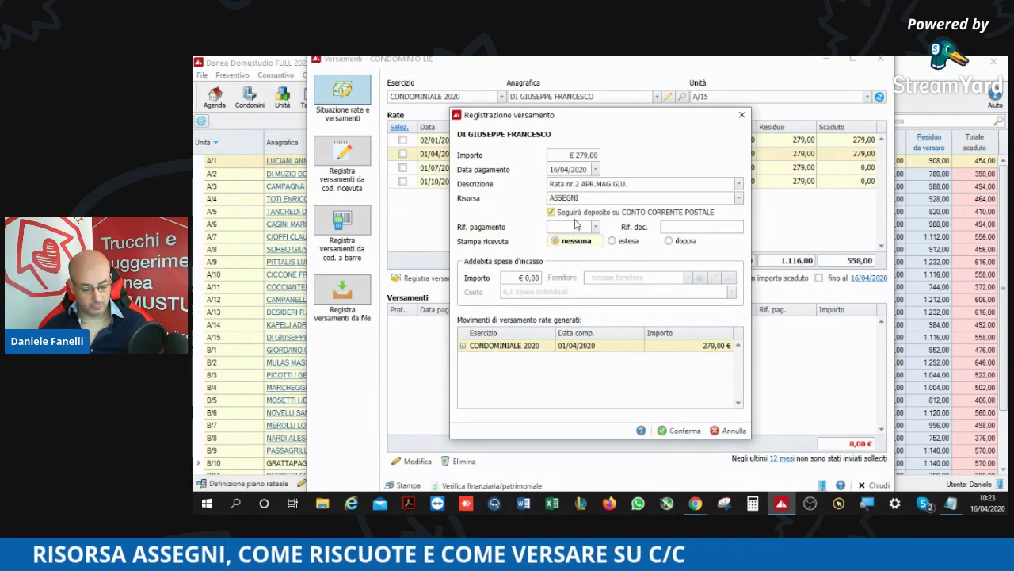
key(super+plus)
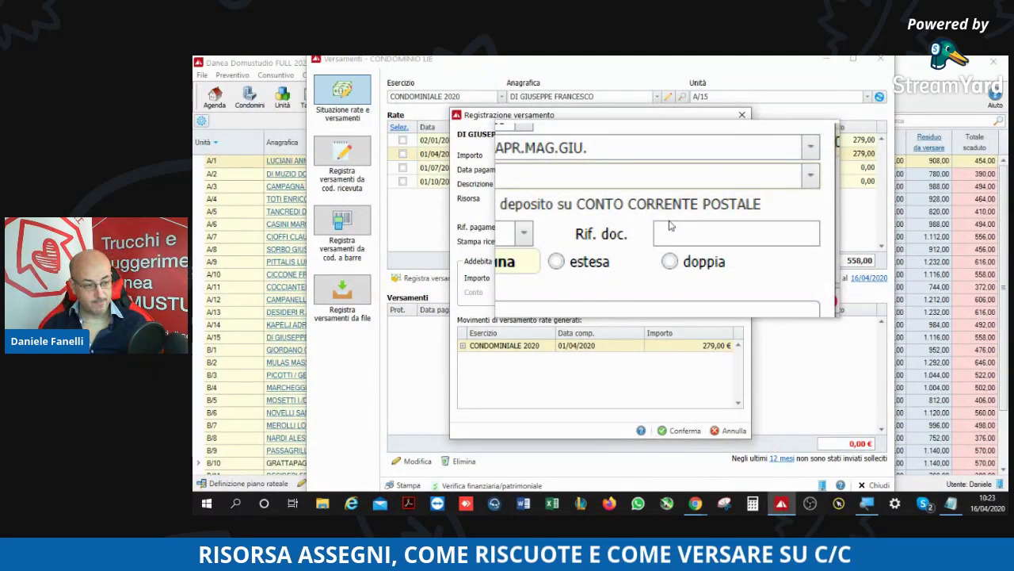
key(super+Escape)
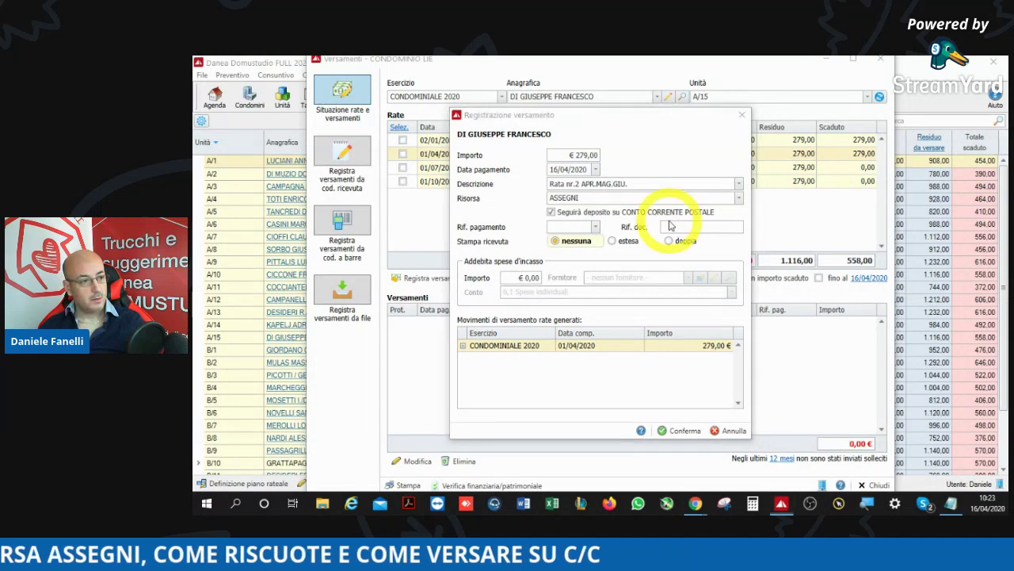
click(685, 428)
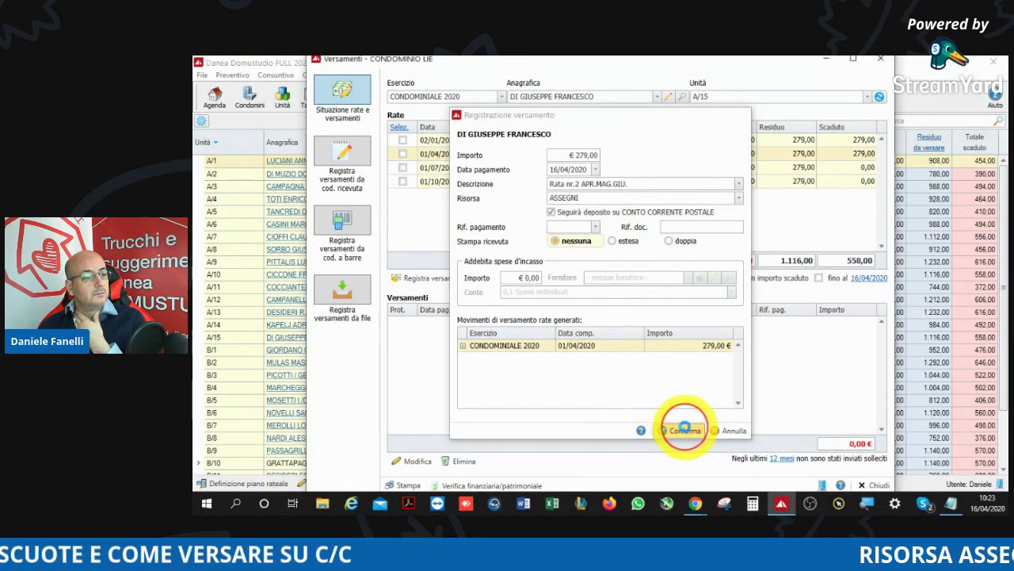
Step: Register the payment of Rata nr.1 GEN.FEB.MAR. for the owner of unit A/7 on ASSEGNI and close the payments window
click(656, 97)
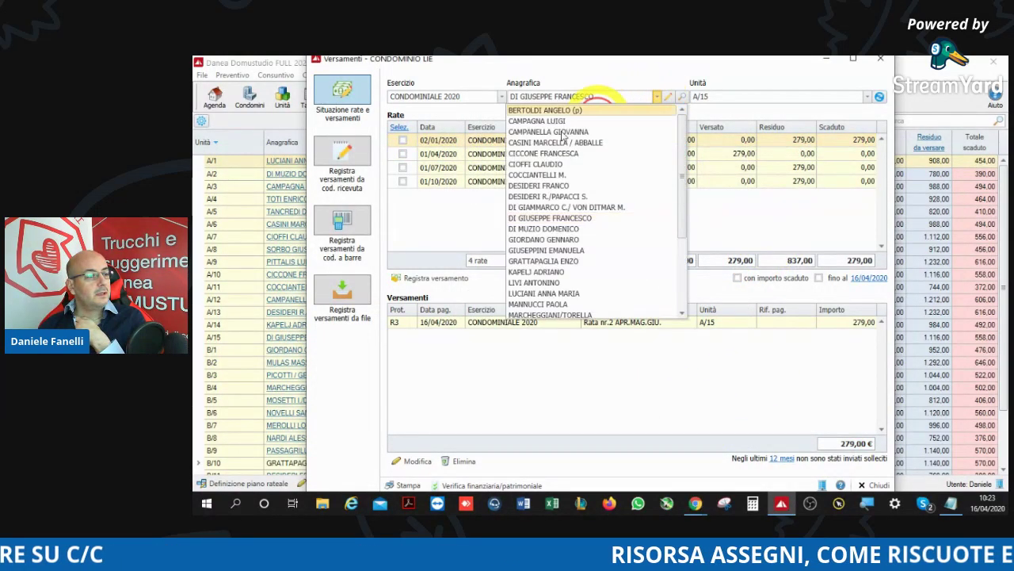
click(558, 169)
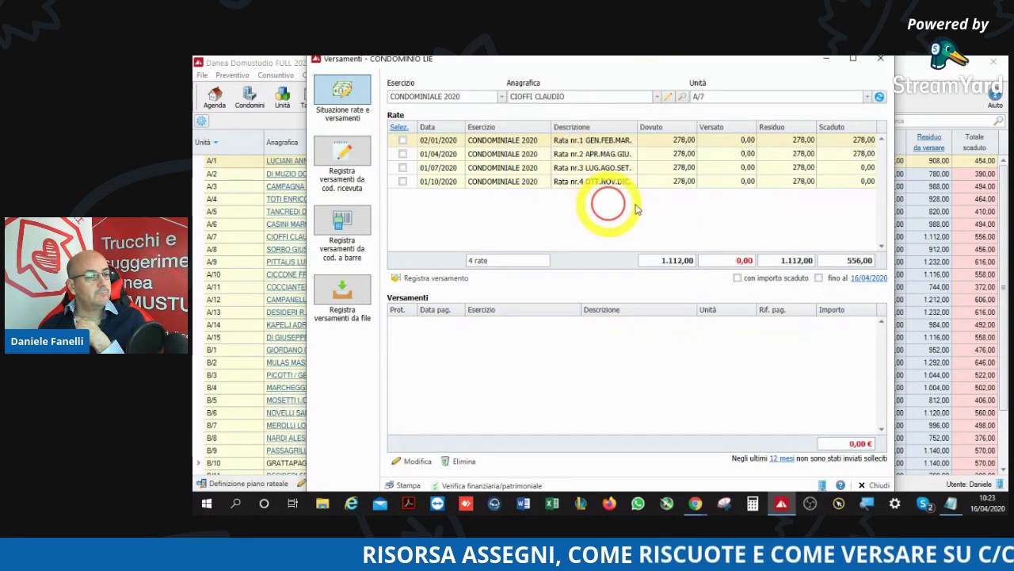
double_click(743, 141)
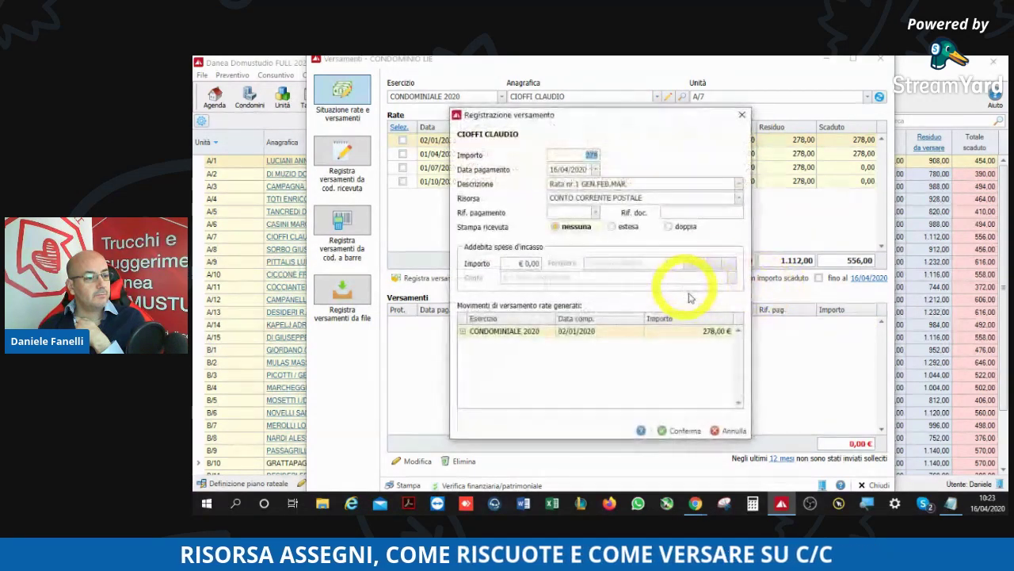
click(739, 197)
click(611, 233)
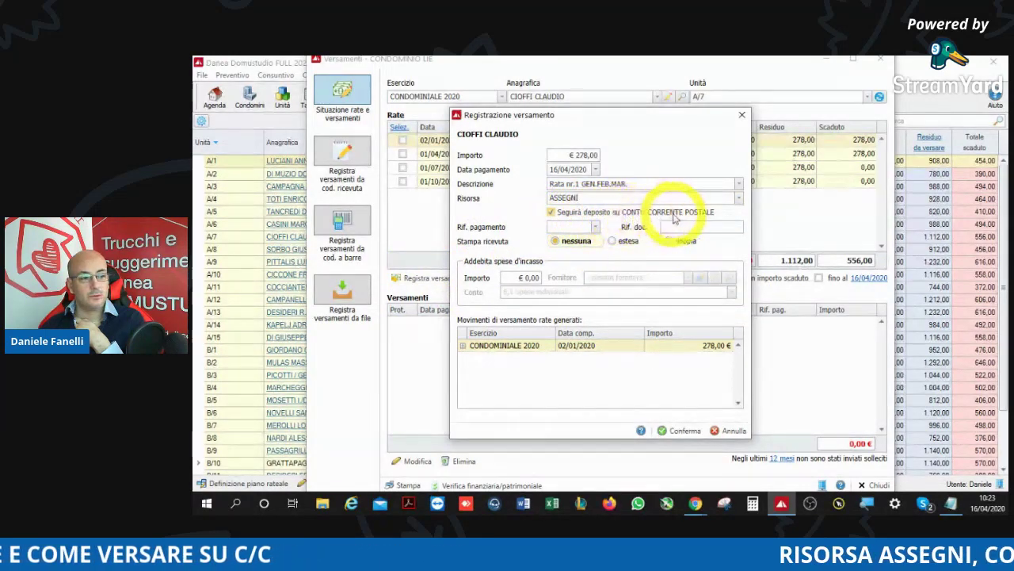
click(684, 431)
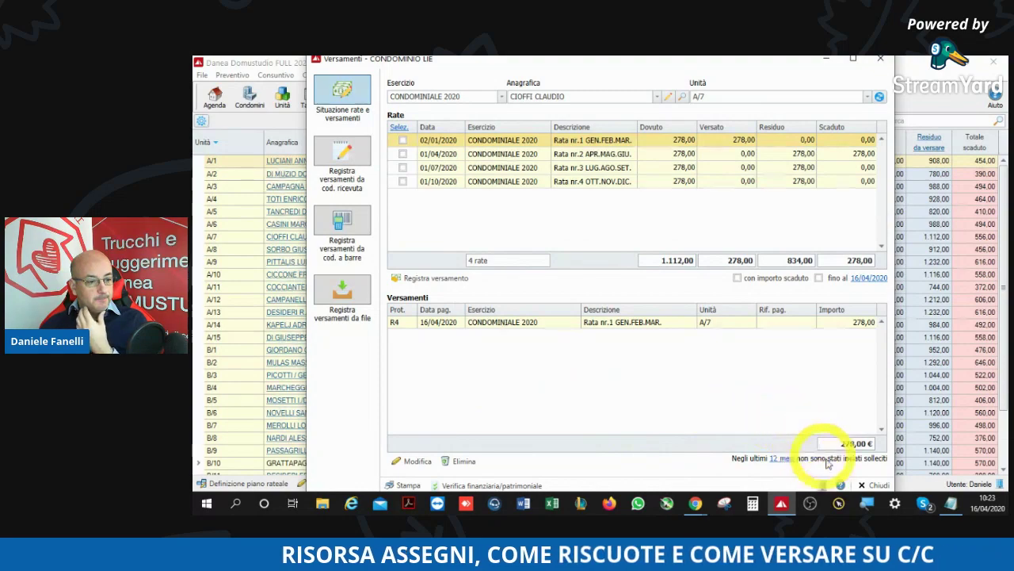
click(872, 483)
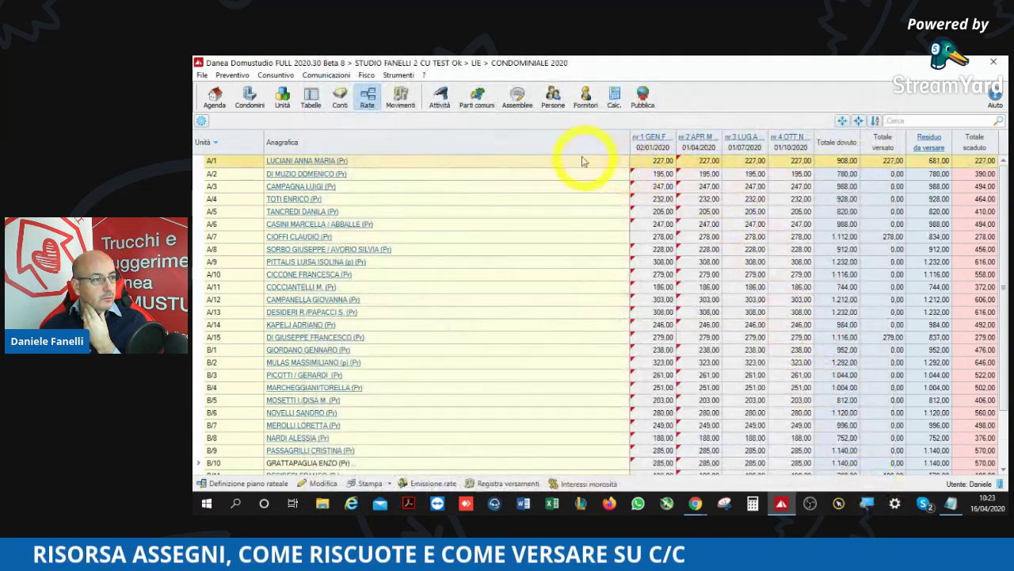
Step: Bring up the payments awaiting deposit and review the print preview of their deposit slip, Distinta di versamento
click(405, 78)
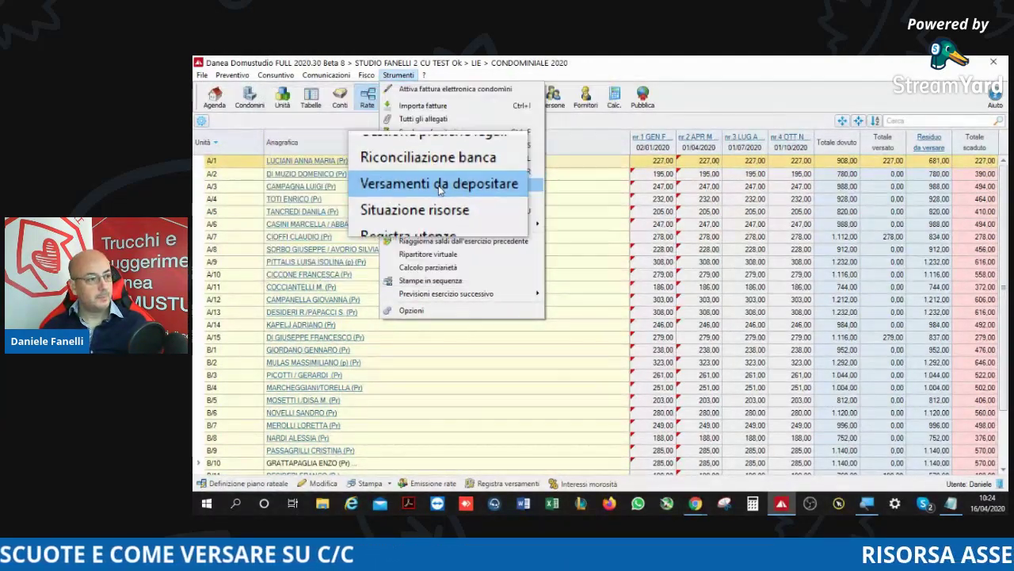
click(439, 187)
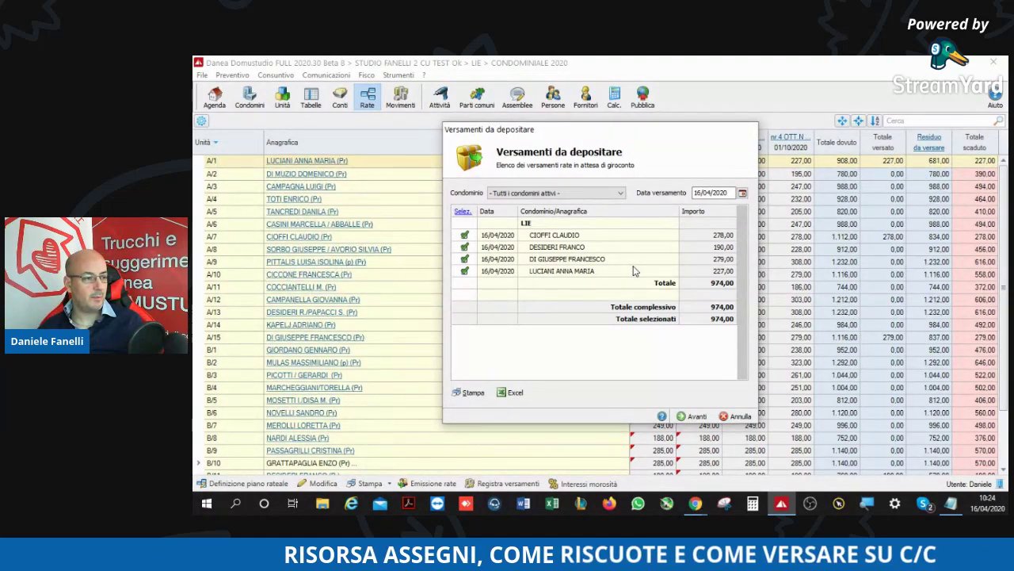
click(471, 392)
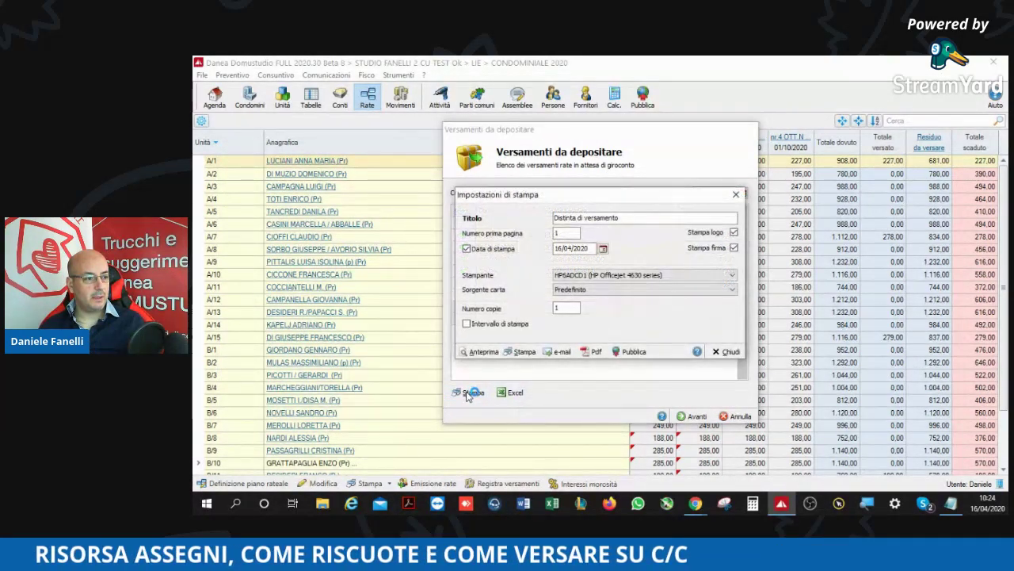
click(479, 352)
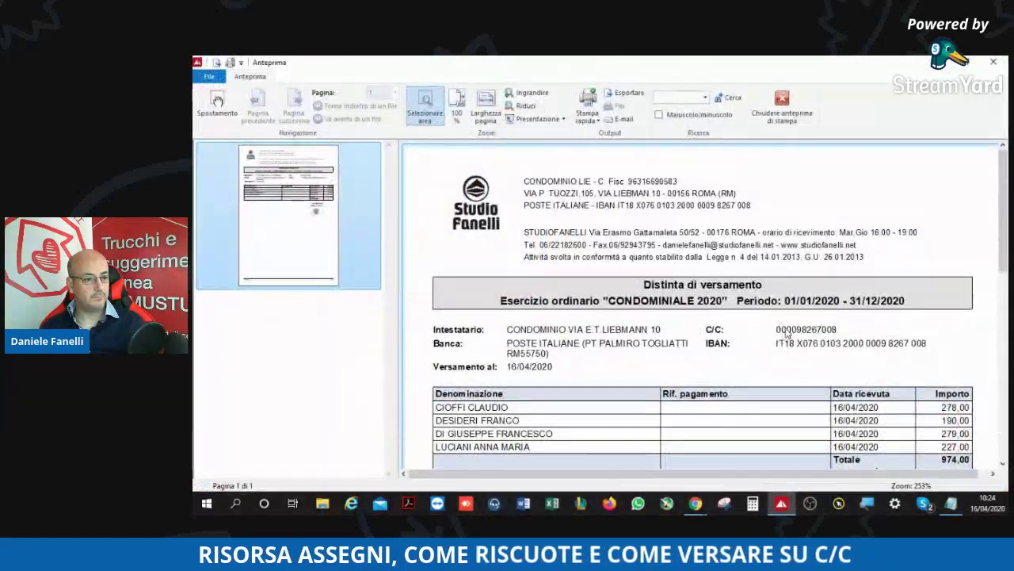
scroll(786, 334, down, 3)
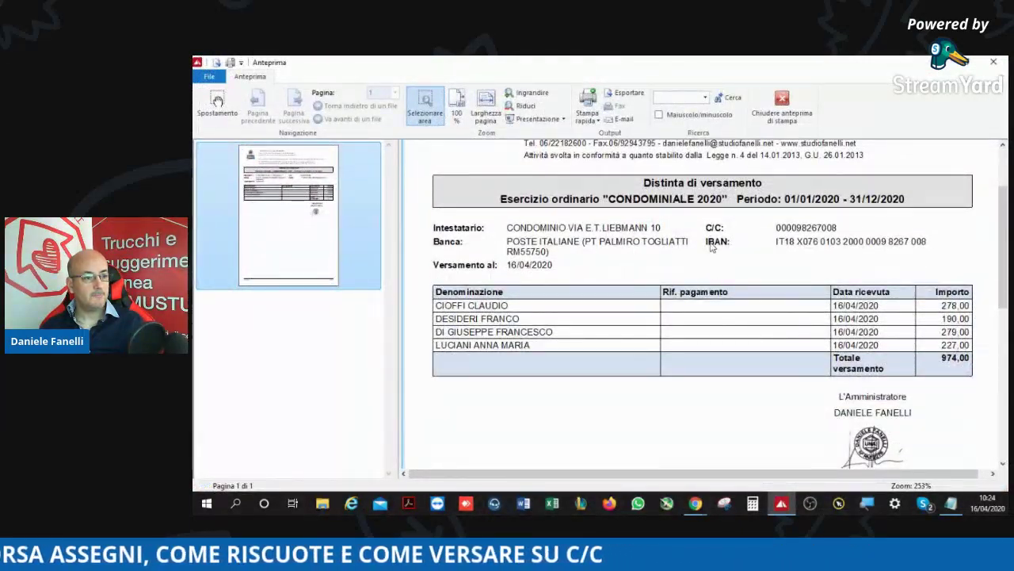
click(787, 102)
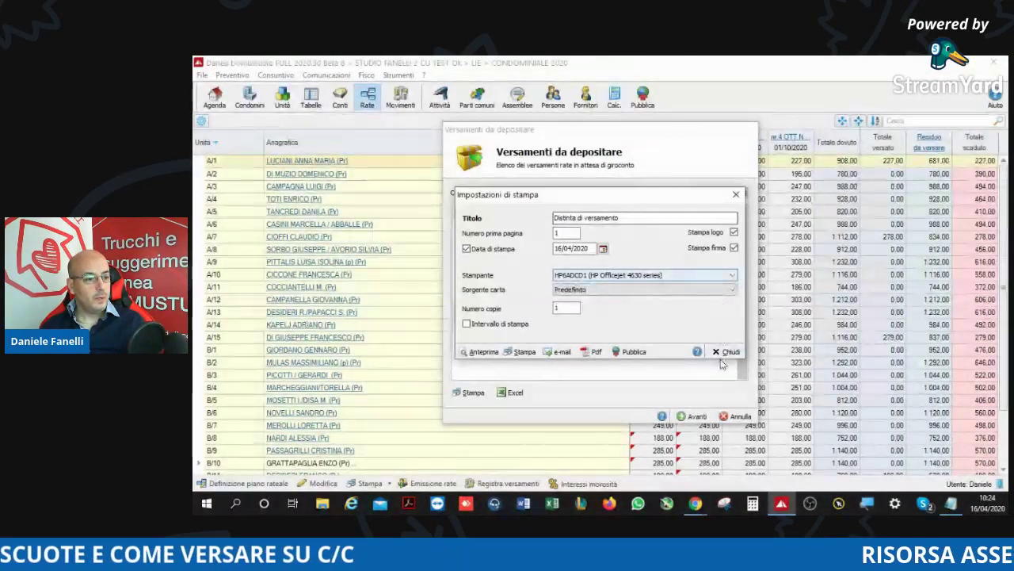
Step: Leave the print settings and export the deposit slip, Distinta di versamento, to an Excel workbook
key(Escape)
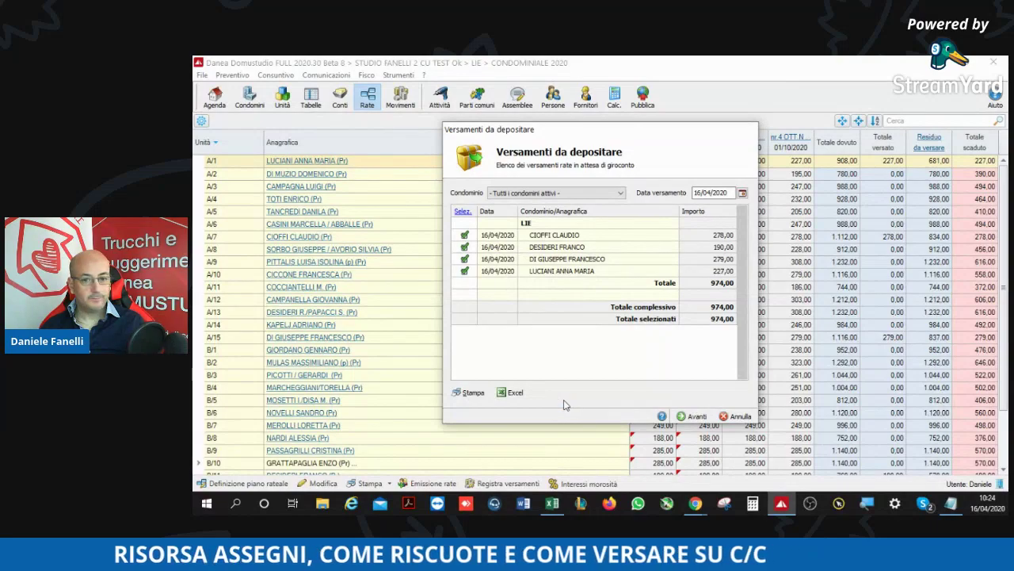
click(512, 392)
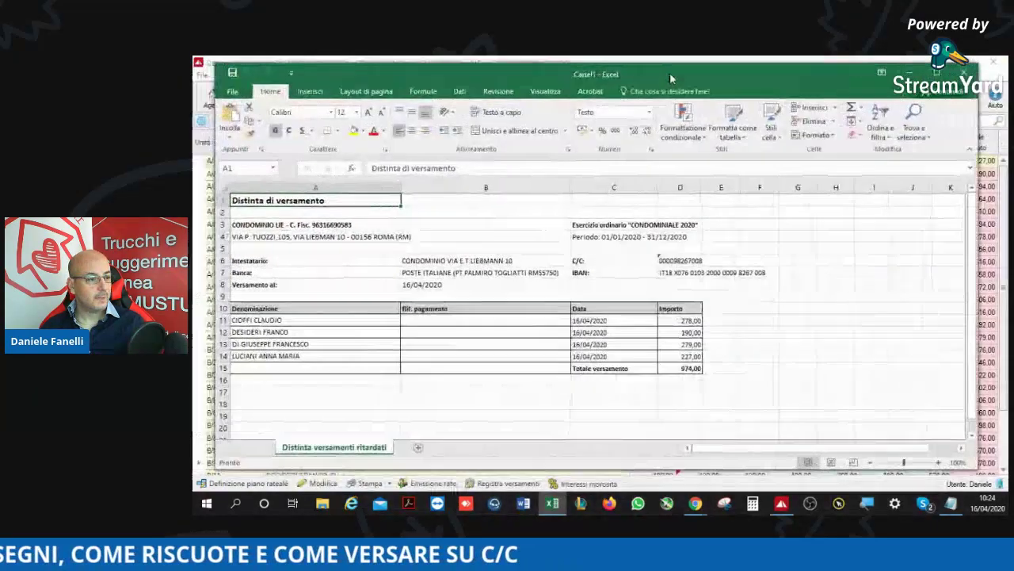
drag(676, 73, 1013, 76)
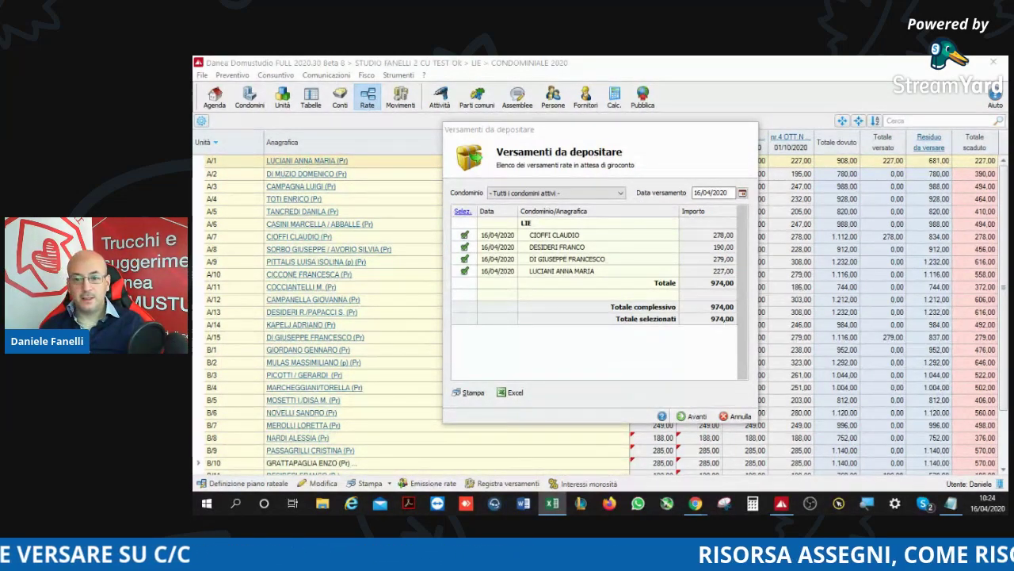
click(862, 371)
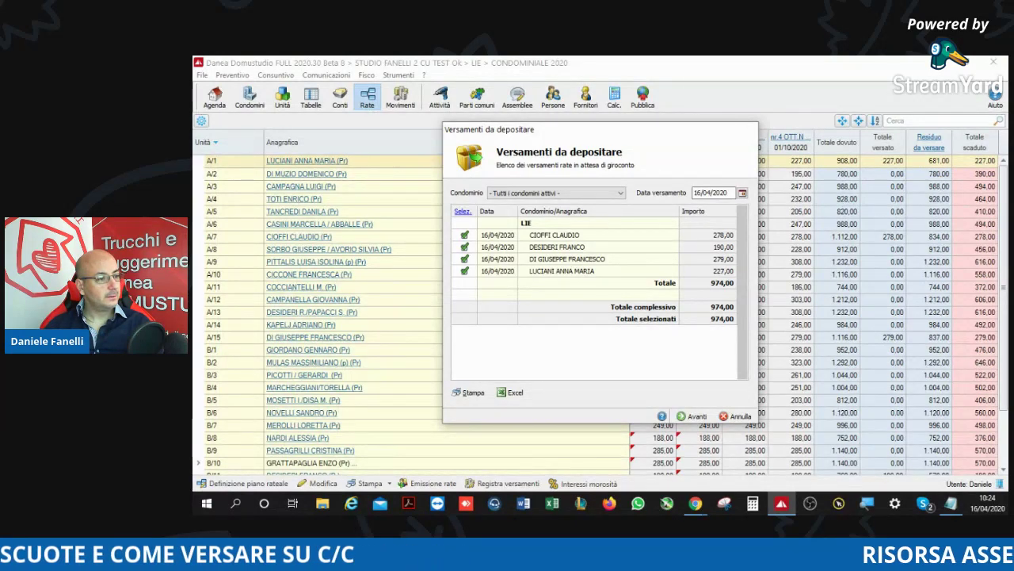
Step: Deposit all the selected payments with date 16/04/2020, generating the giroconto from the transitory resource to the final one
click(725, 193)
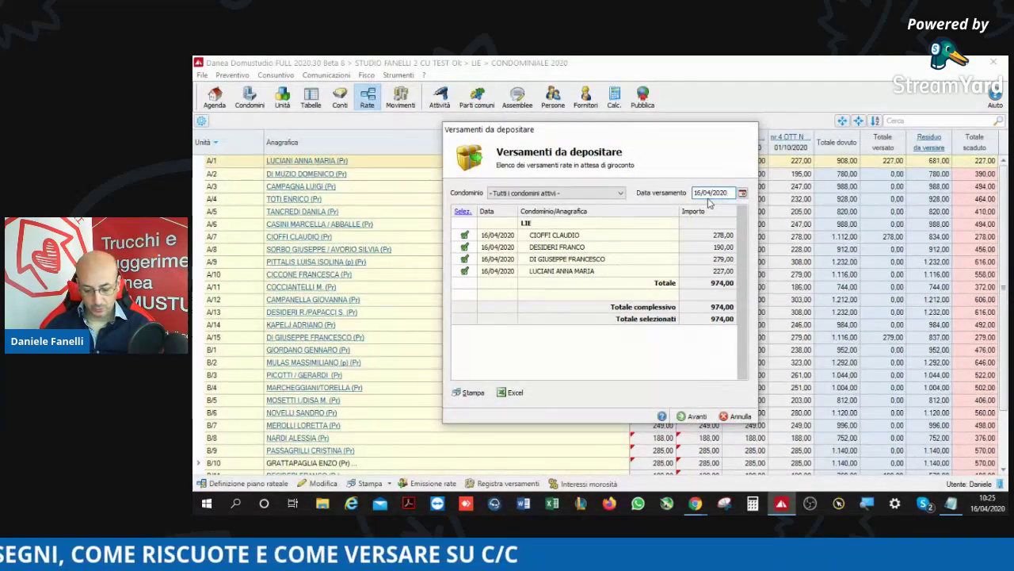
key(super+plus)
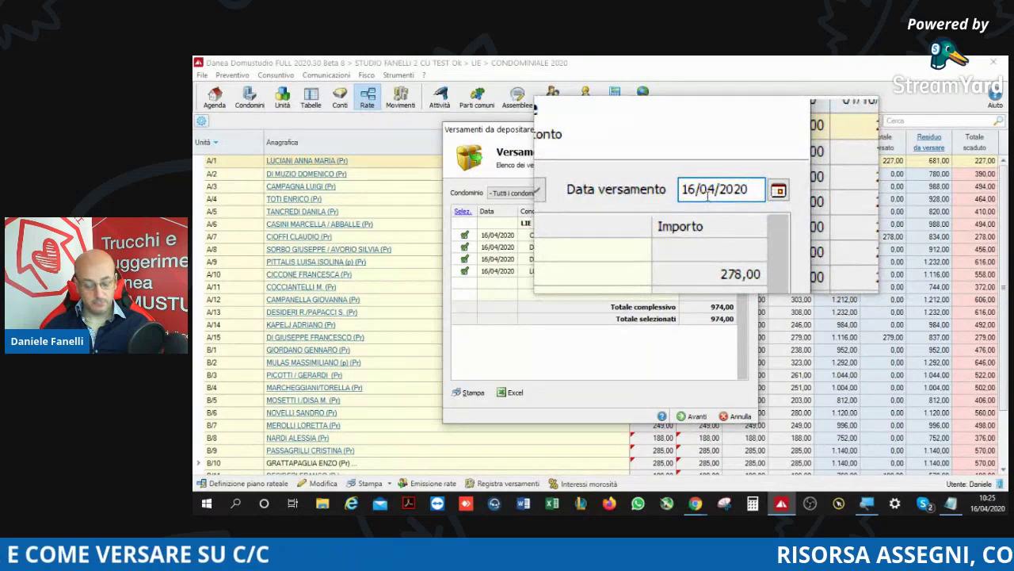
key(super+minus)
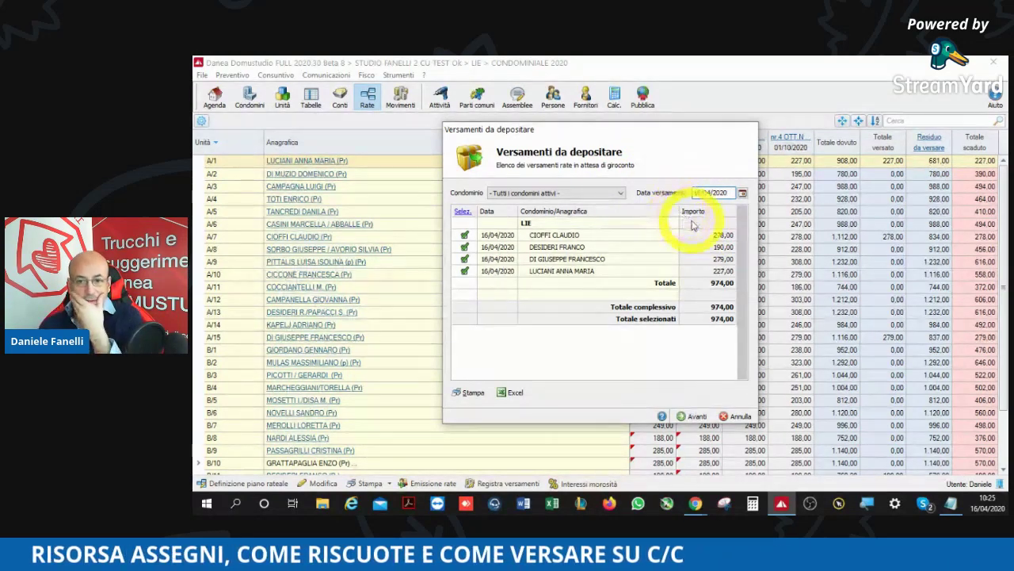
click(689, 418)
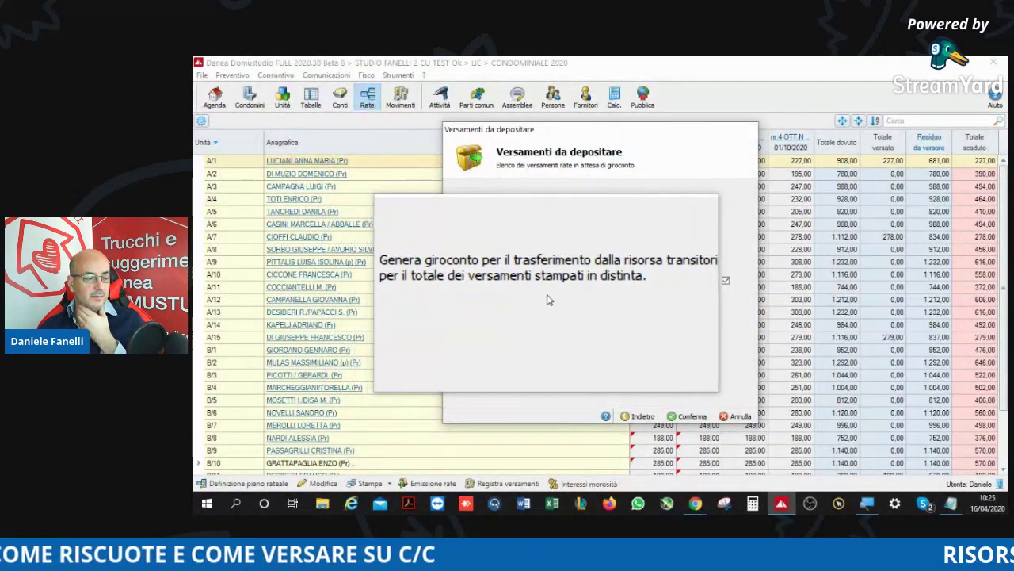
key(super+Escape)
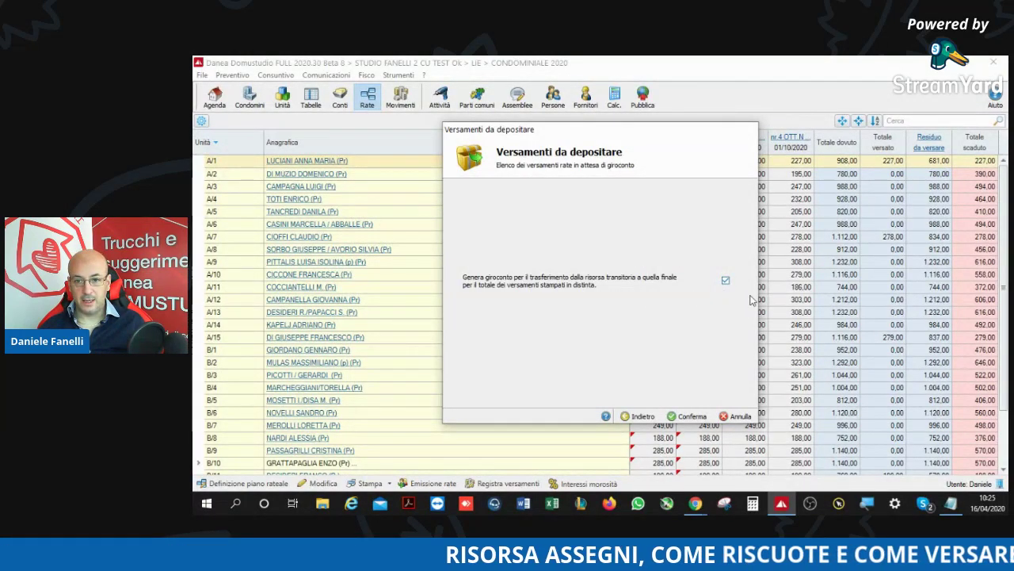
click(692, 416)
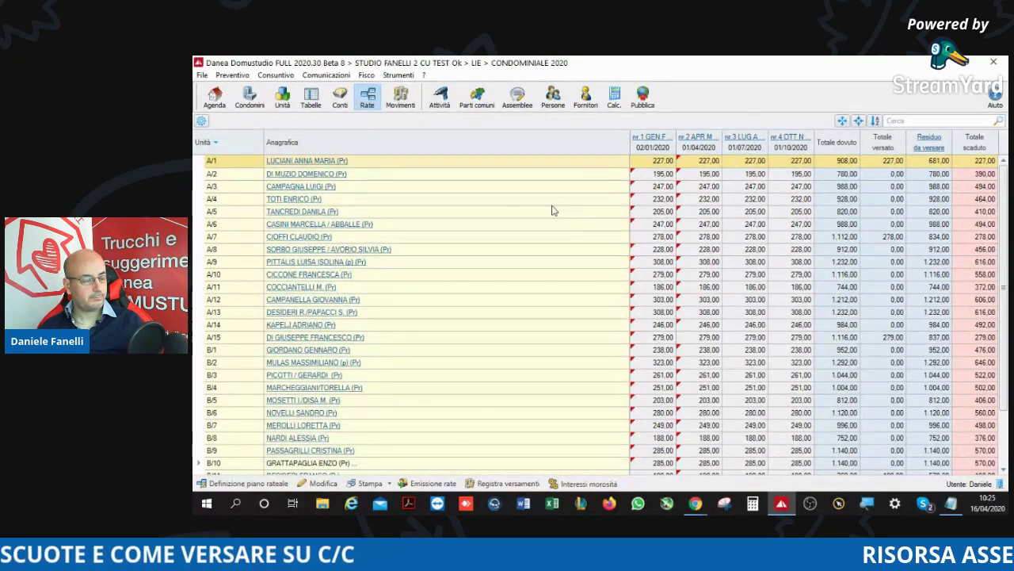
Step: Find the 16/04/2020 giroconto from ASSEGNI to CONTO CORRENTE POSTALE among the movements and delete it
click(401, 97)
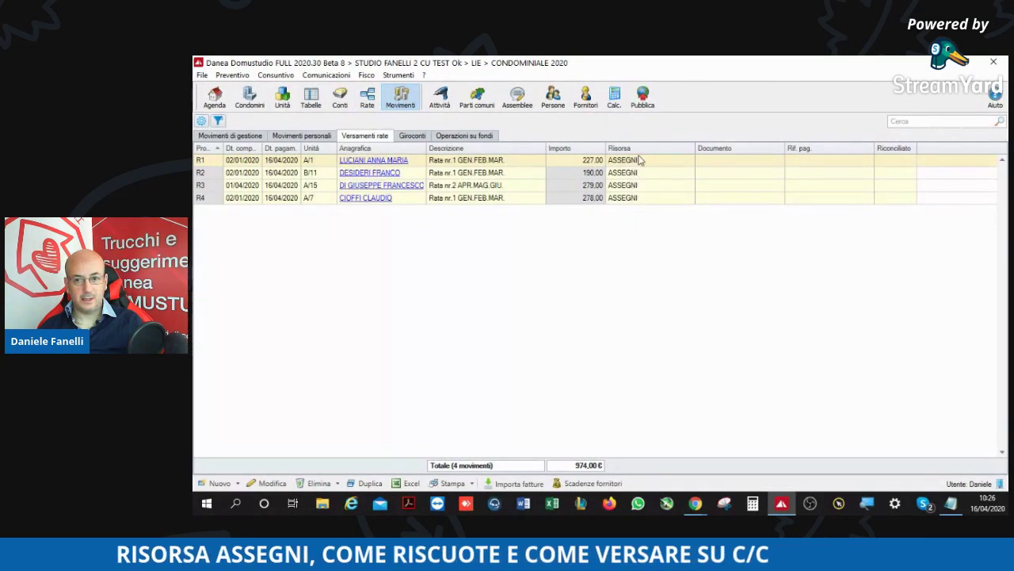
click(413, 136)
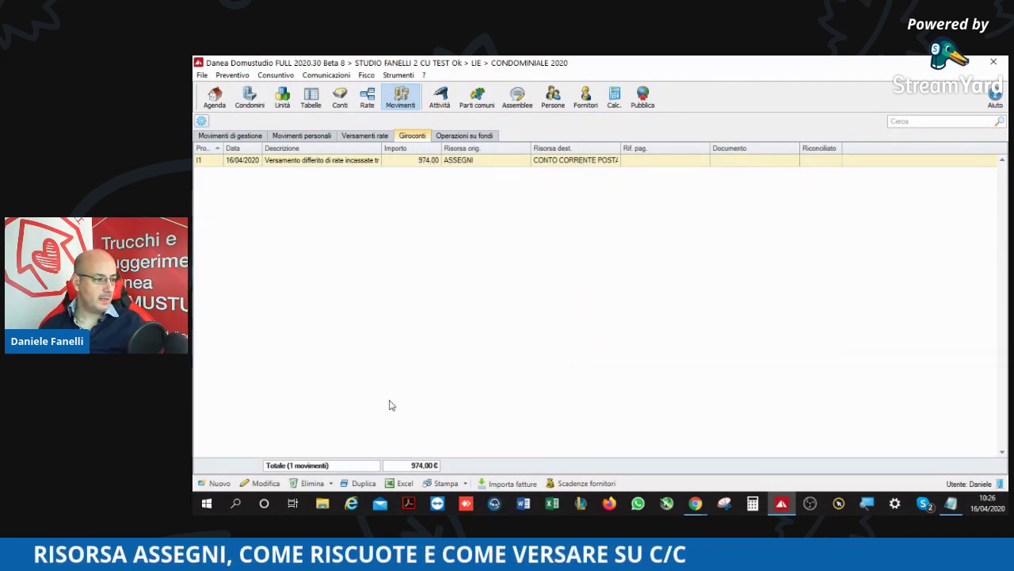
click(329, 483)
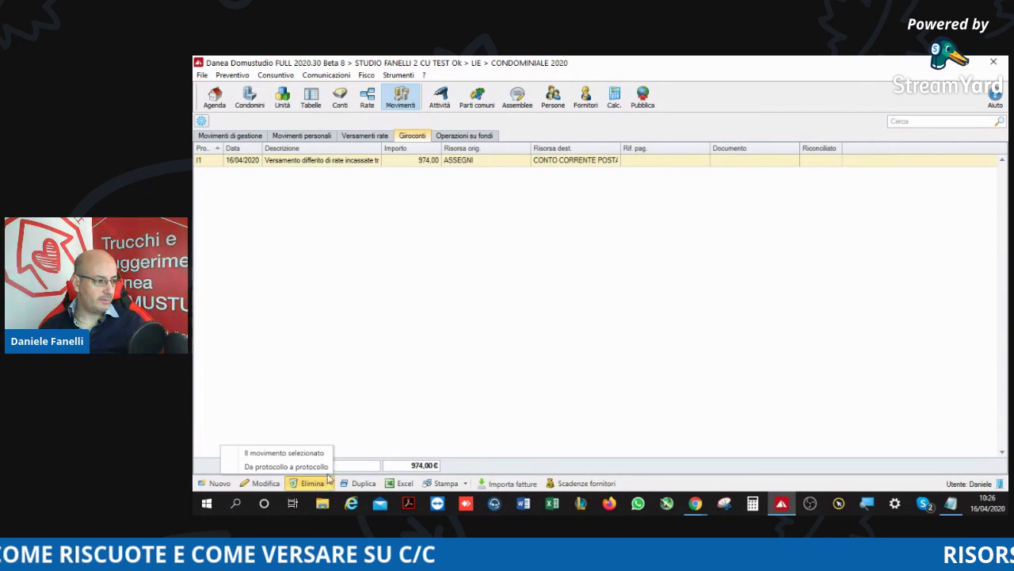
click(309, 455)
click(642, 325)
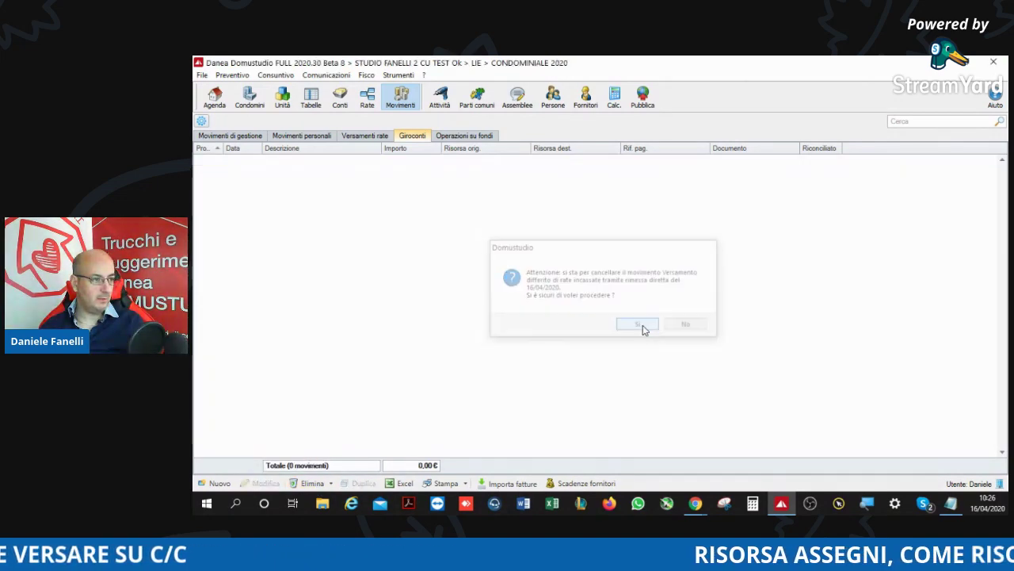
Step: Check the availability of the ASSEGNI resource among the resources and funds of condominium LIE
click(249, 97)
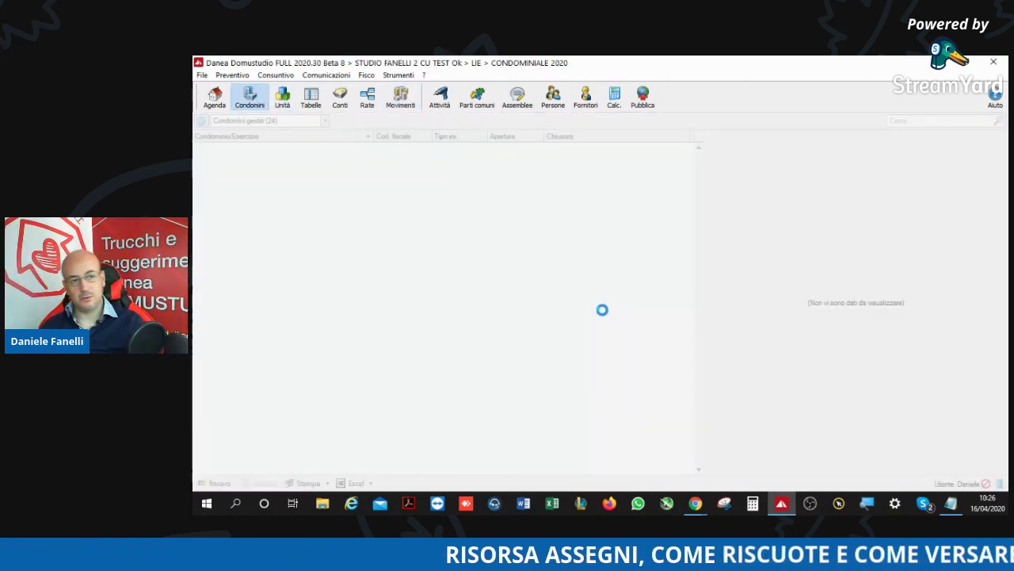
click(817, 138)
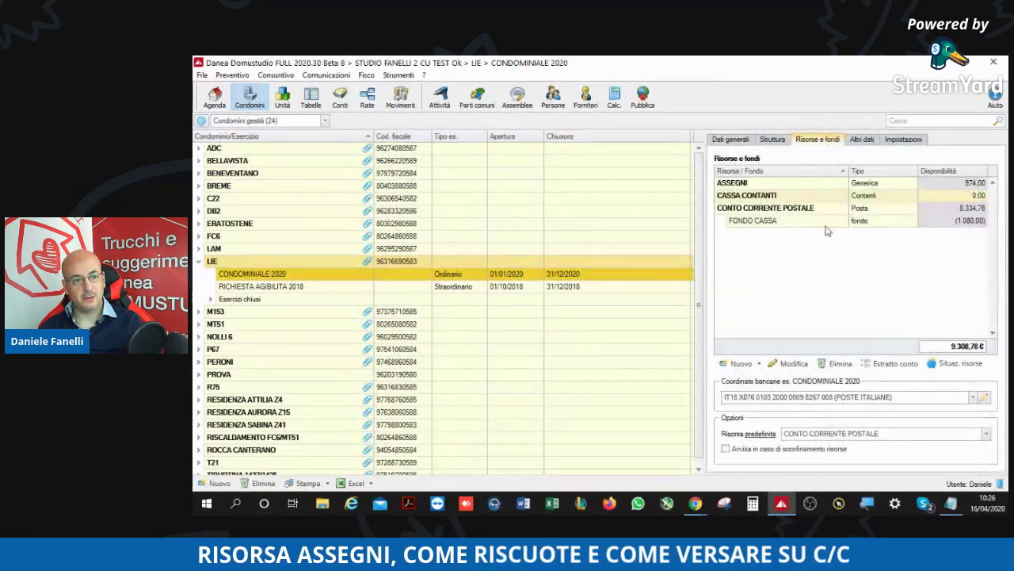
click(976, 184)
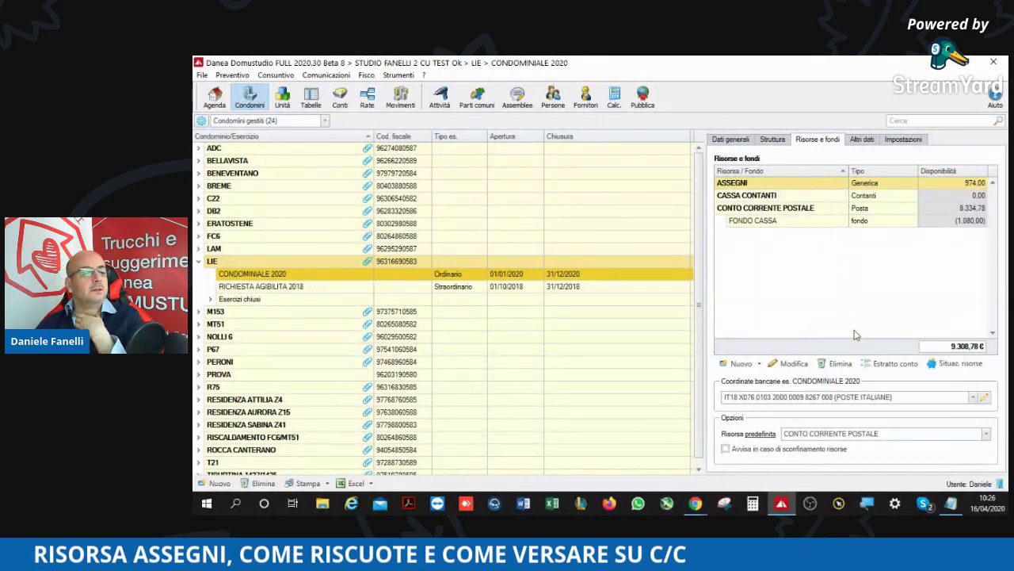
click(409, 105)
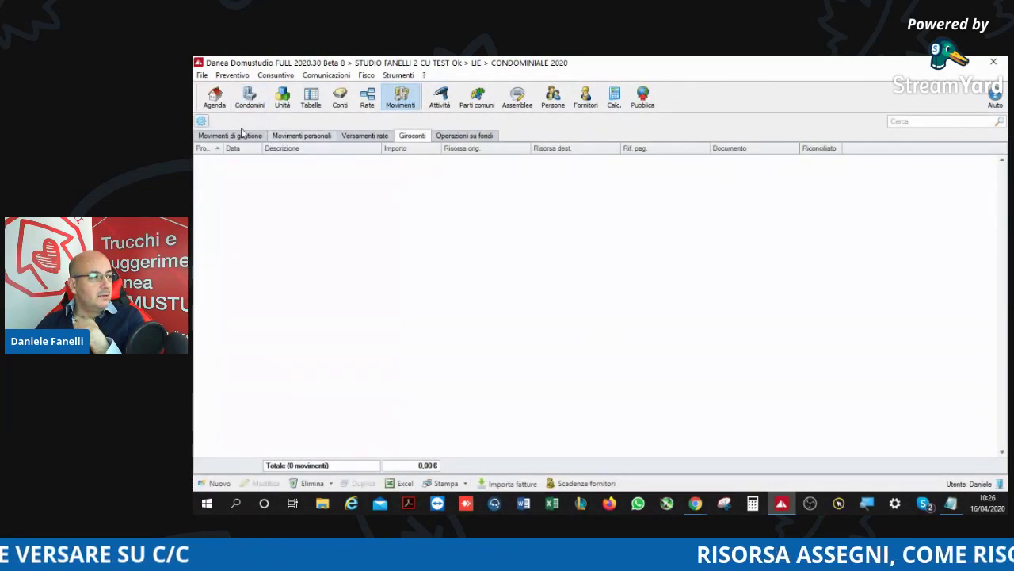
click(259, 101)
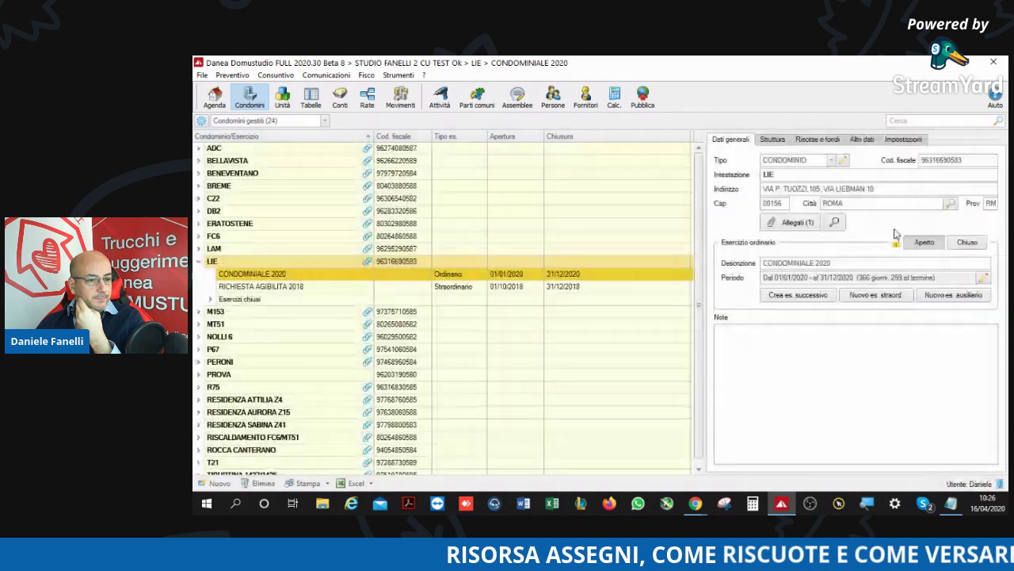
click(817, 139)
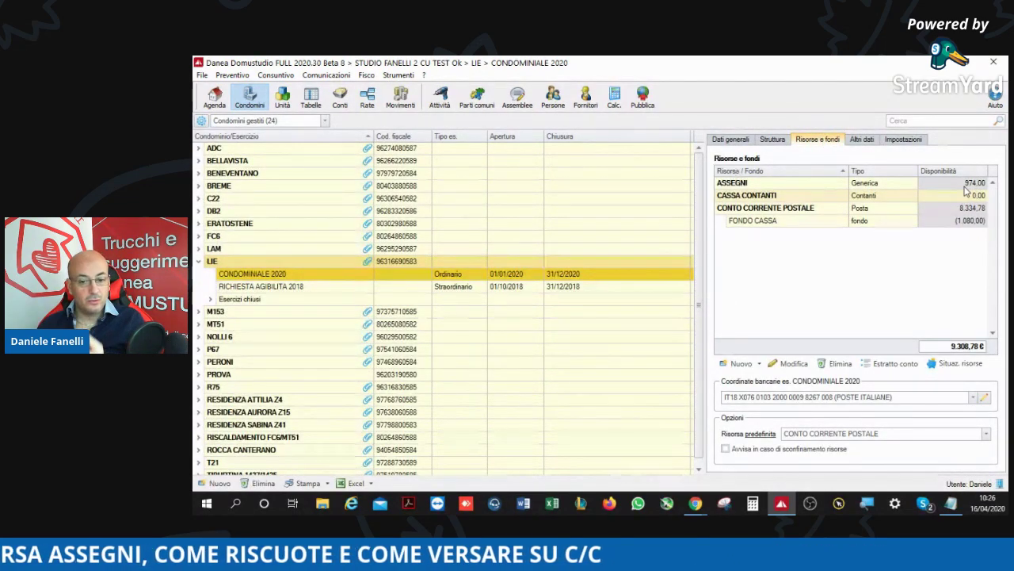
click(965, 184)
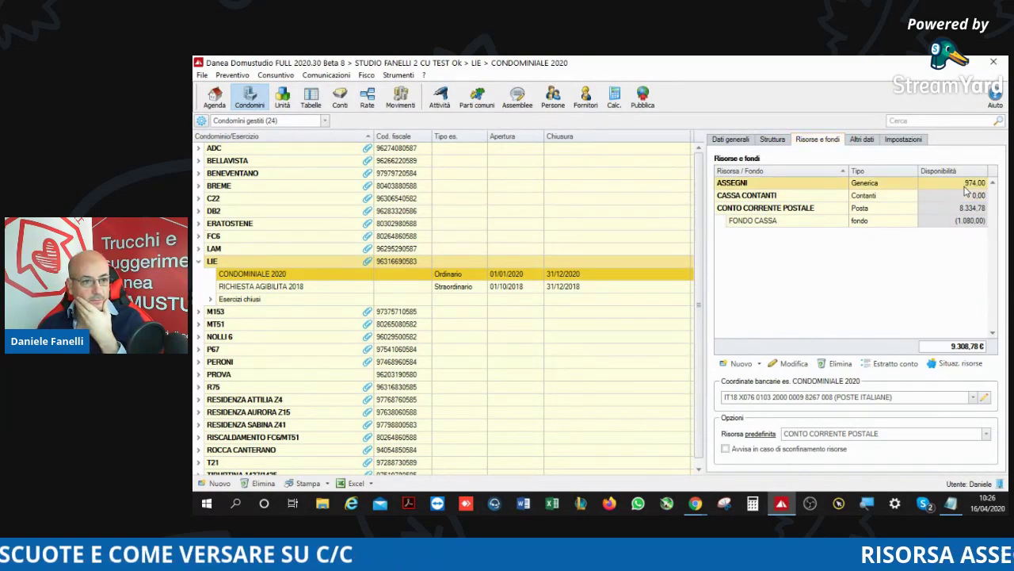
Step: Preview the printed account statement of the ASSEGNI resource for all selected exercises and close the statement windows
click(895, 363)
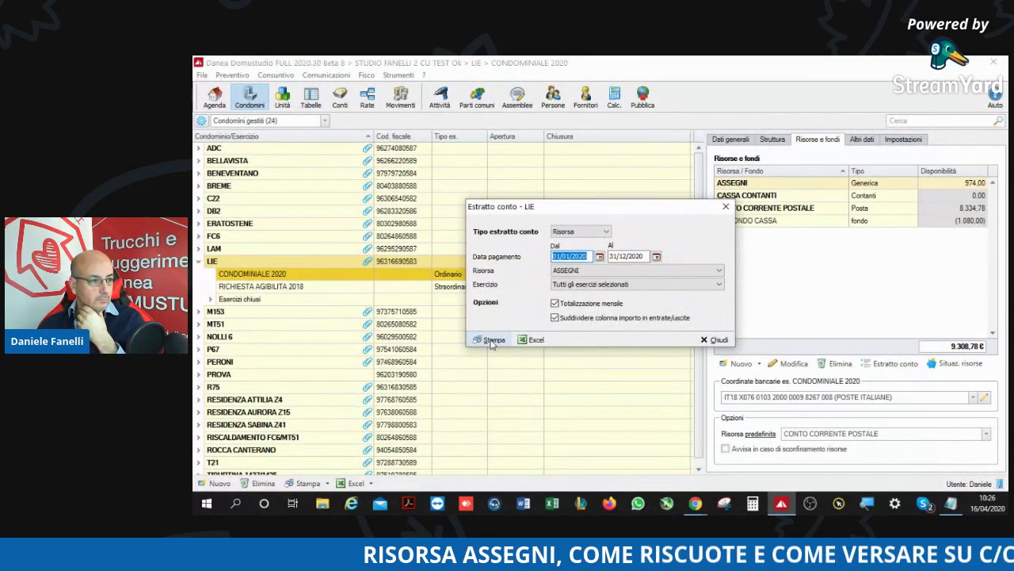
click(491, 340)
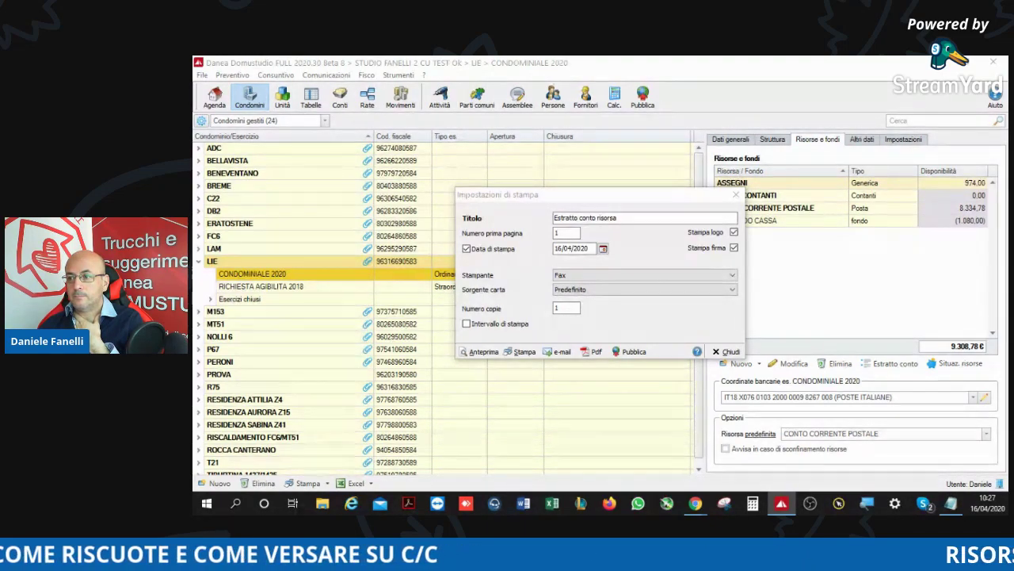
key(alt+a)
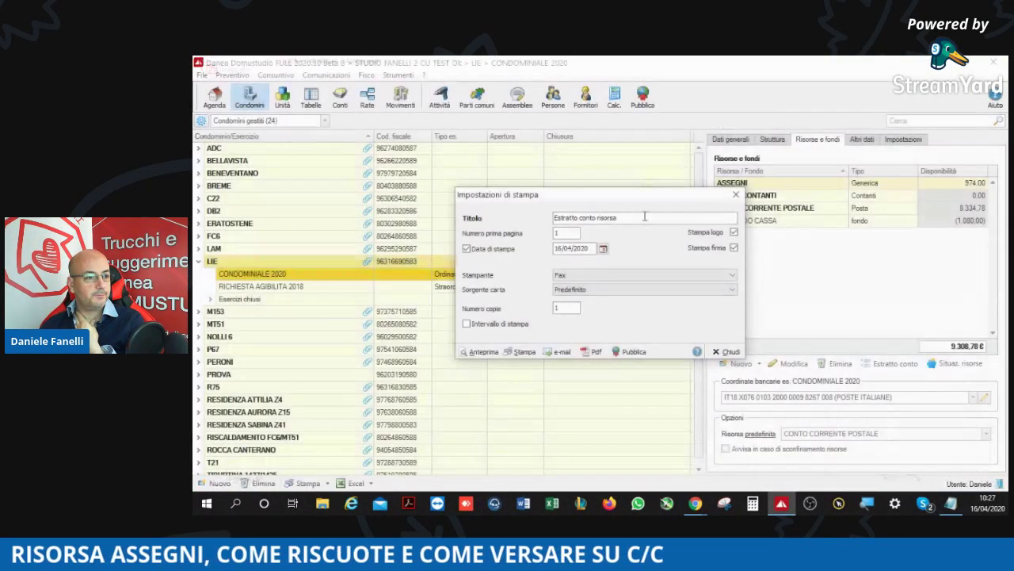
click(726, 351)
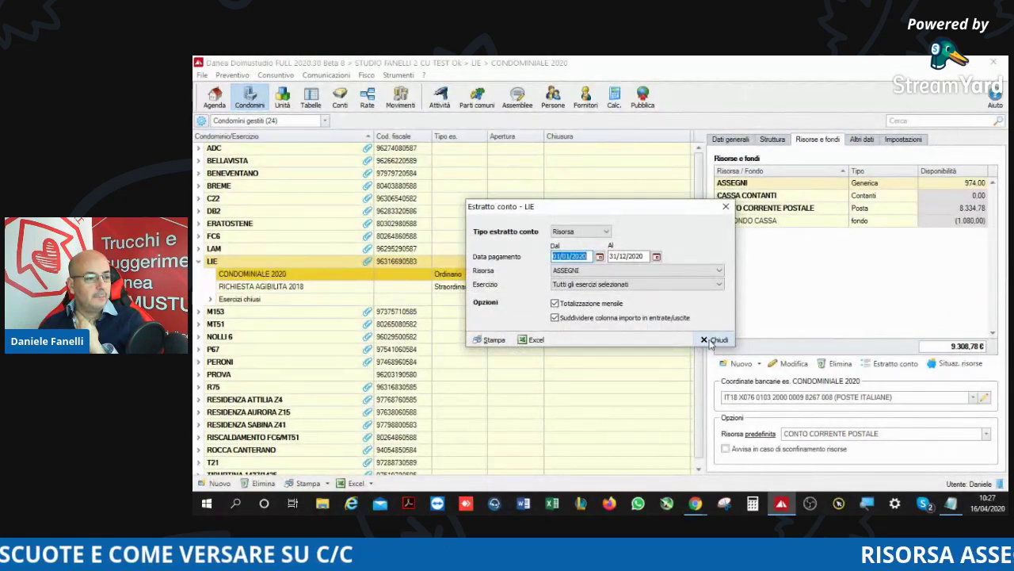
click(713, 340)
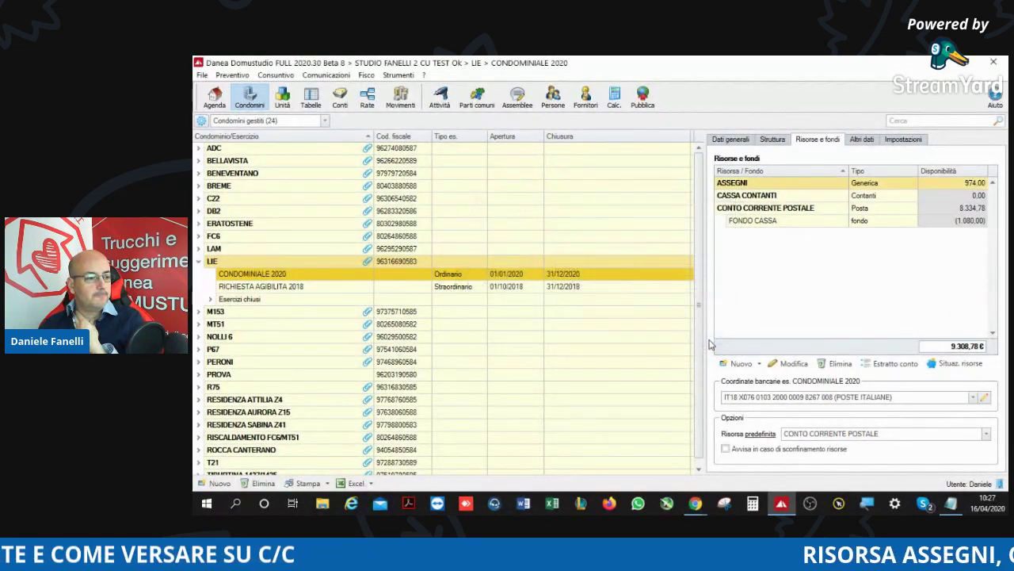
Step: Review the list of payments awaiting deposit for all active condominiums and close it without depositing
click(399, 75)
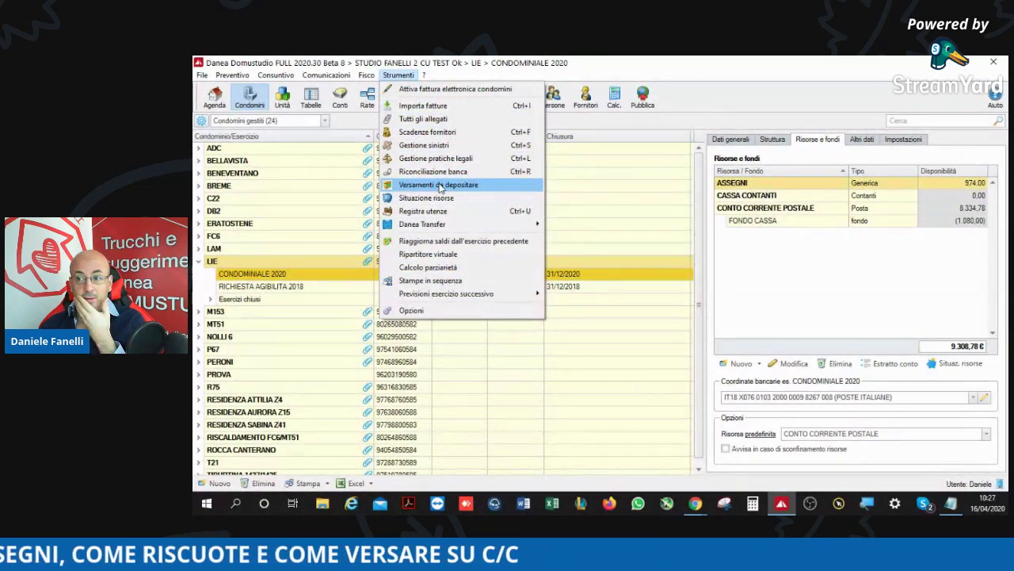
click(441, 185)
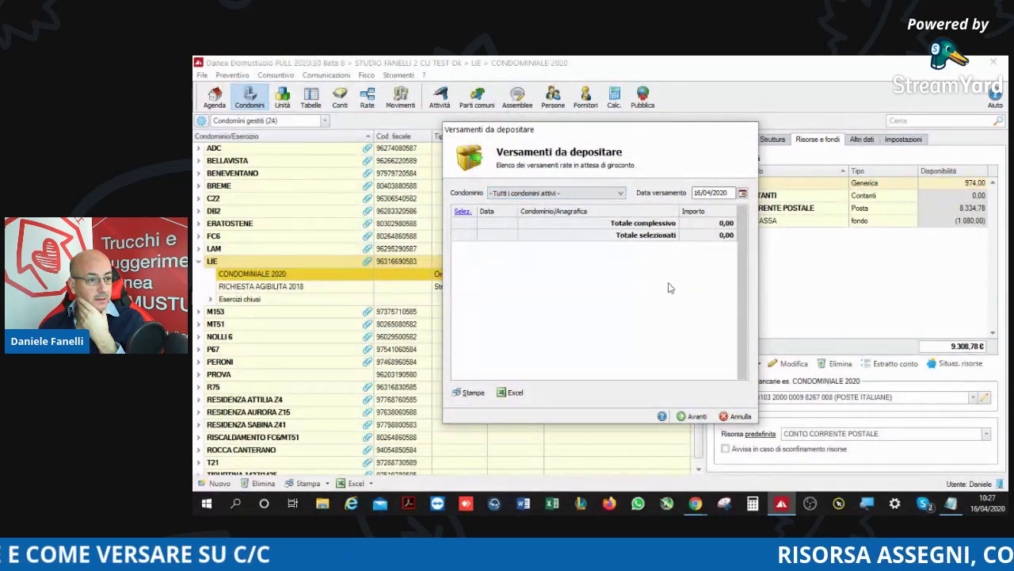
click(742, 424)
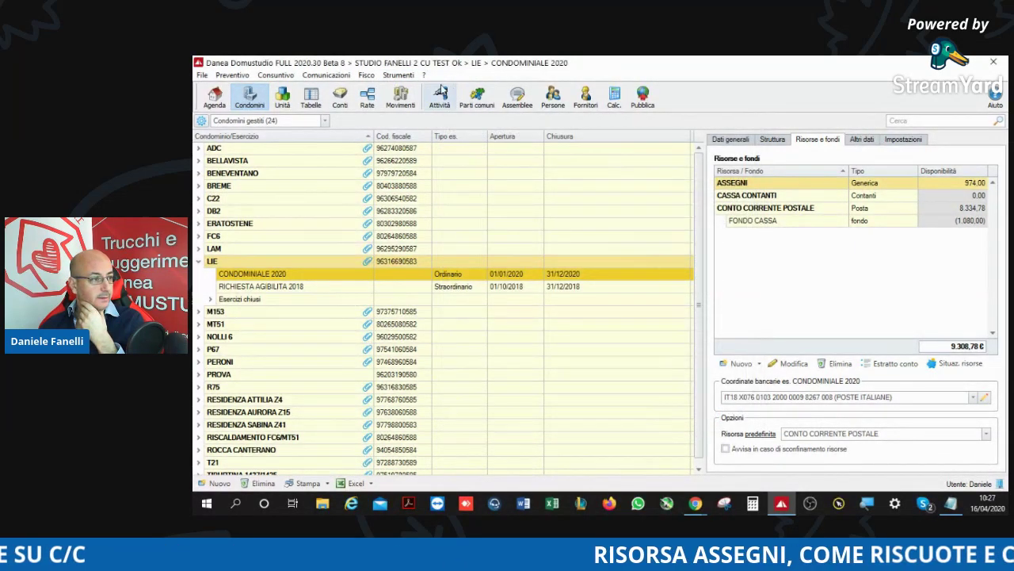
Step: Inspect the Rata nr.1 payment of unit A/1 without changing it, and review the fund operations and giroconti lists
click(394, 99)
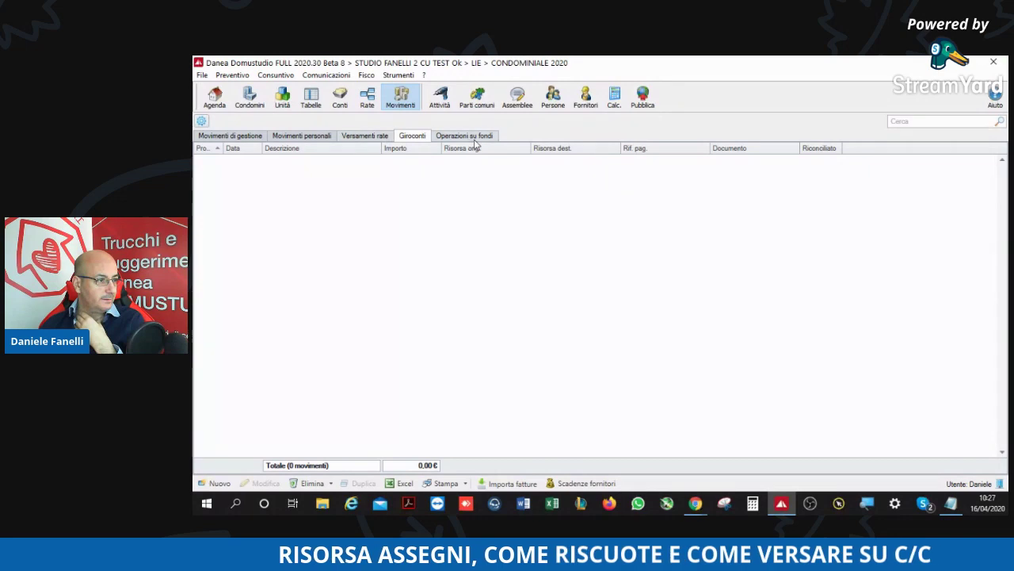
double_click(527, 161)
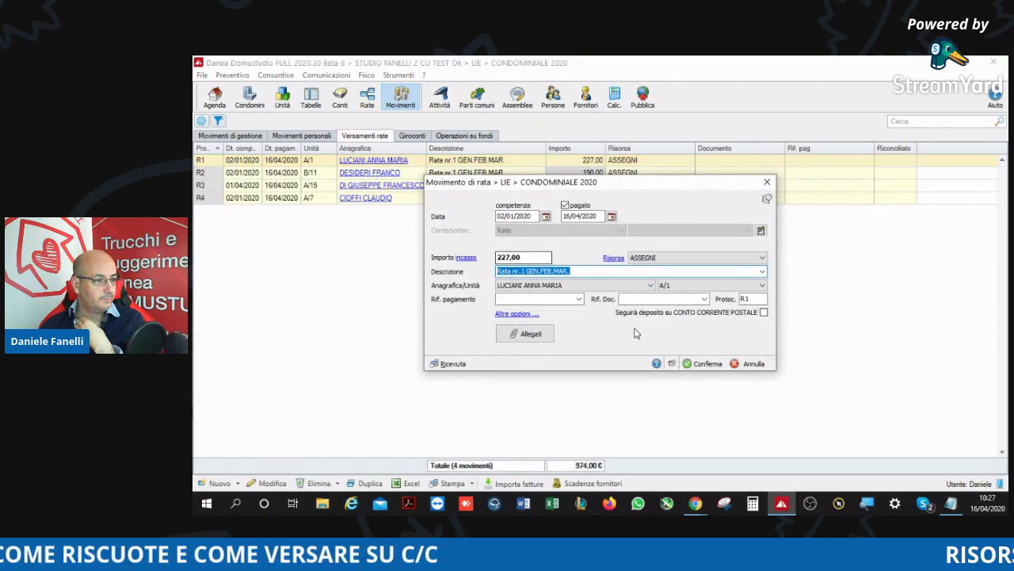
click(754, 364)
click(464, 136)
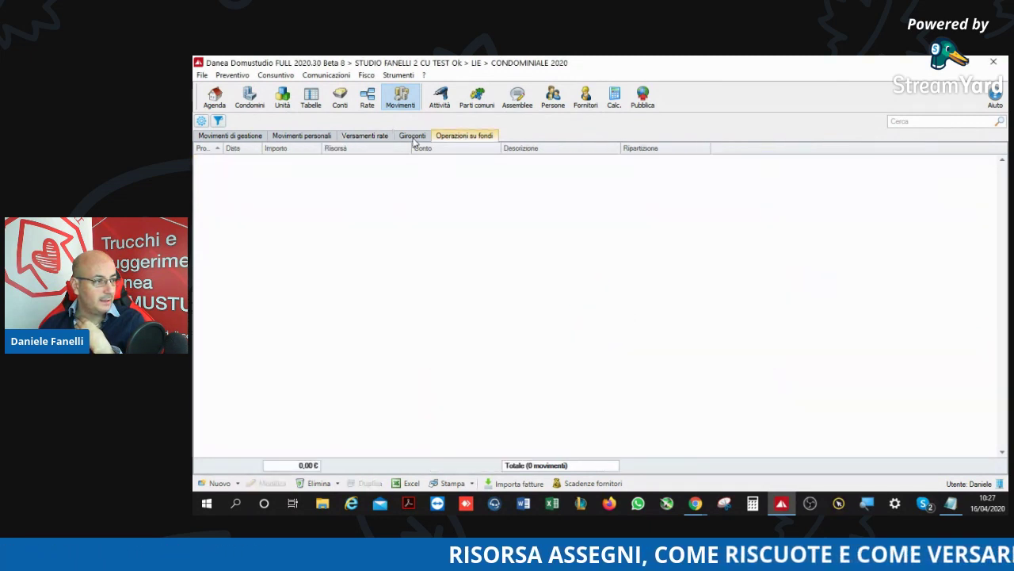
click(412, 135)
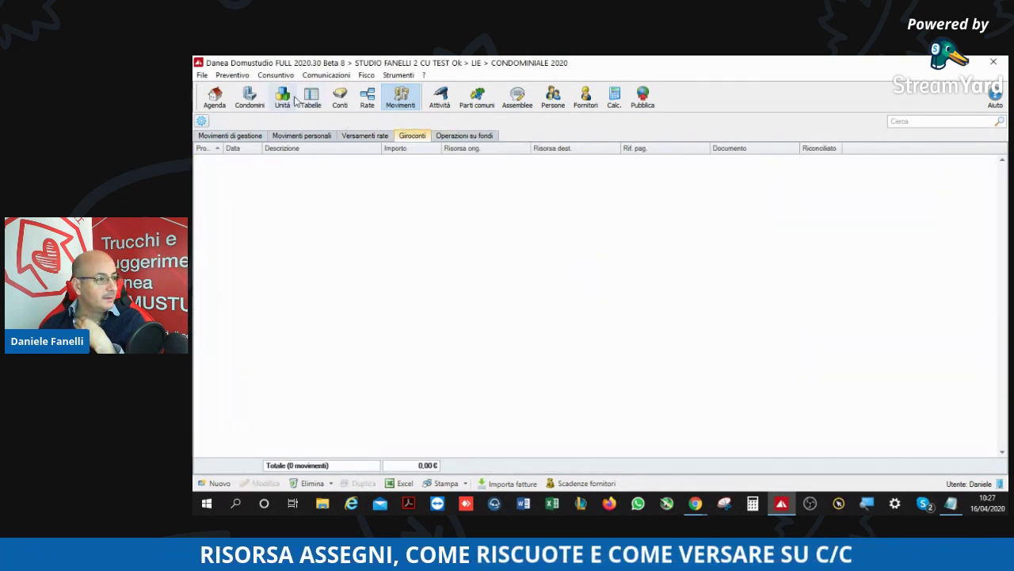
Step: Inspect the ASSEGNI resource's availability and final deposit setting in condominium LIE, closing its details without changes
click(250, 96)
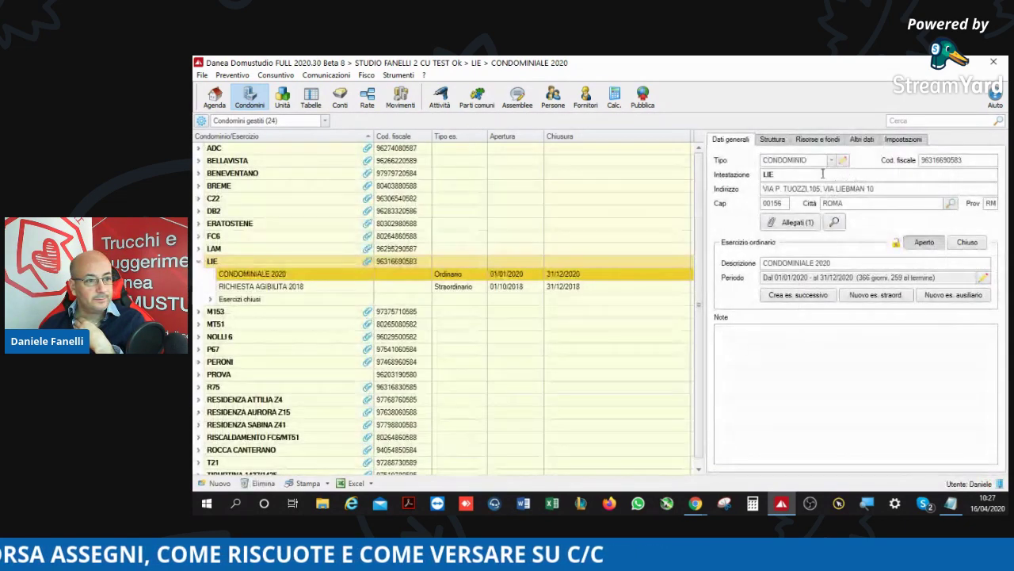
click(807, 141)
double_click(800, 184)
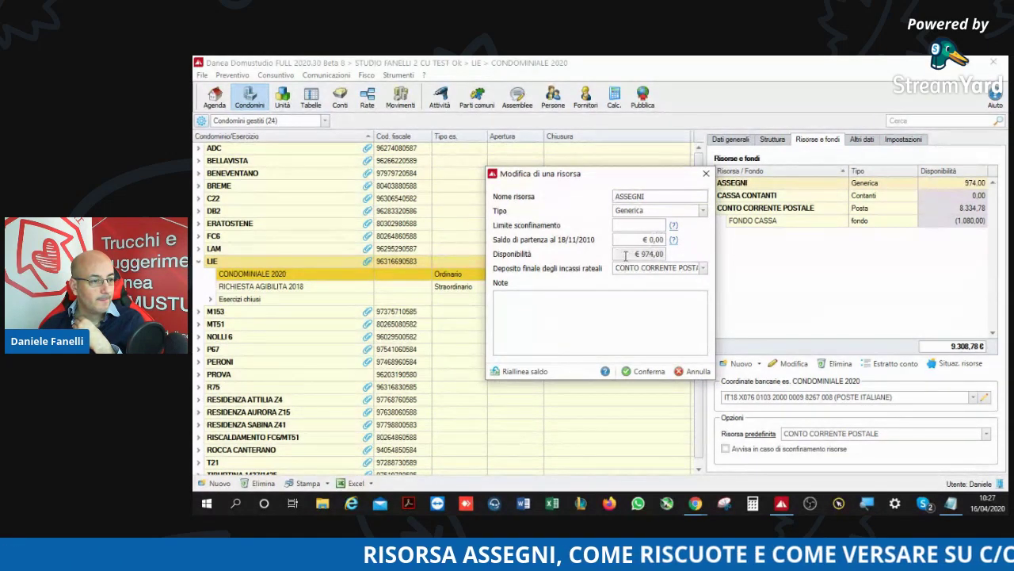
drag(634, 254, 713, 260)
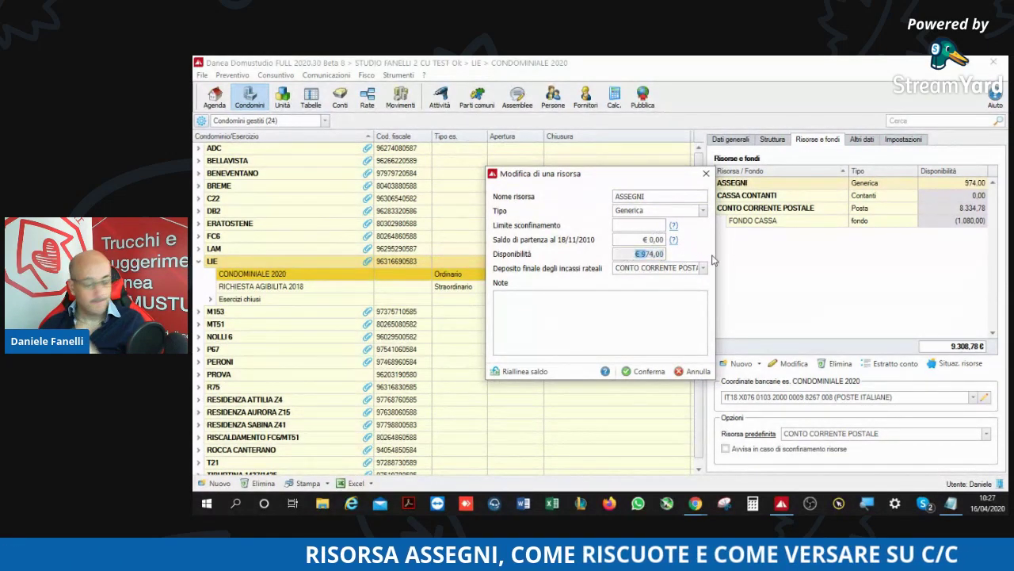
click(698, 371)
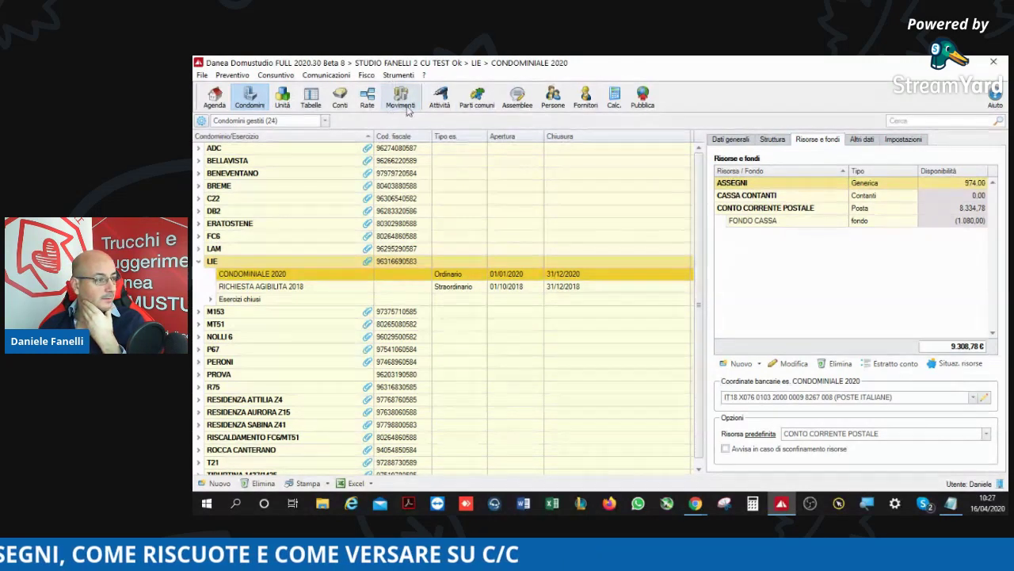
double_click(889, 190)
click(695, 371)
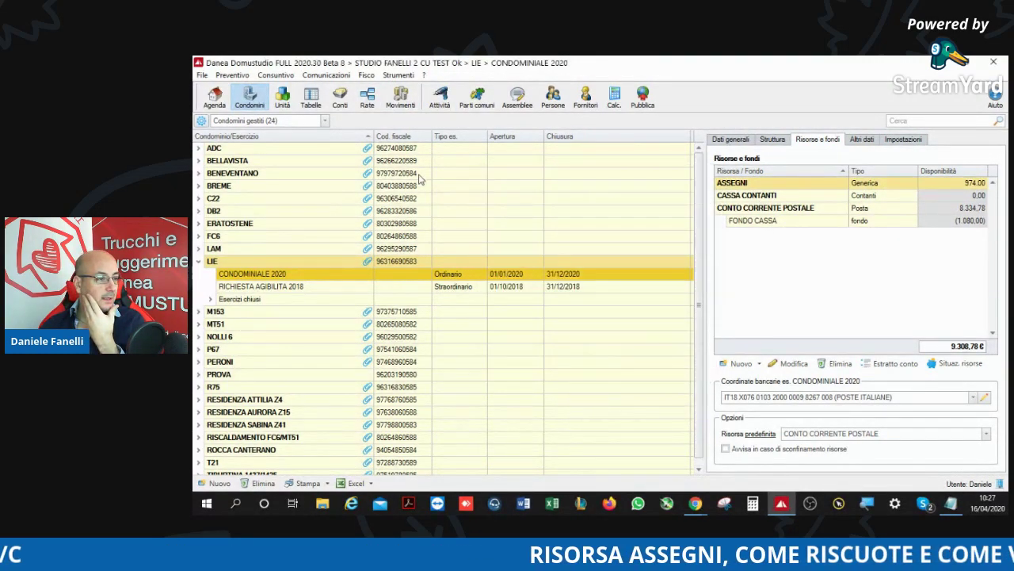
Step: Flag the instalment payments R1, R2, R3 and R4 collected on ASSEGNI for deposit to CONTO CORRENTE POSTALE
click(400, 96)
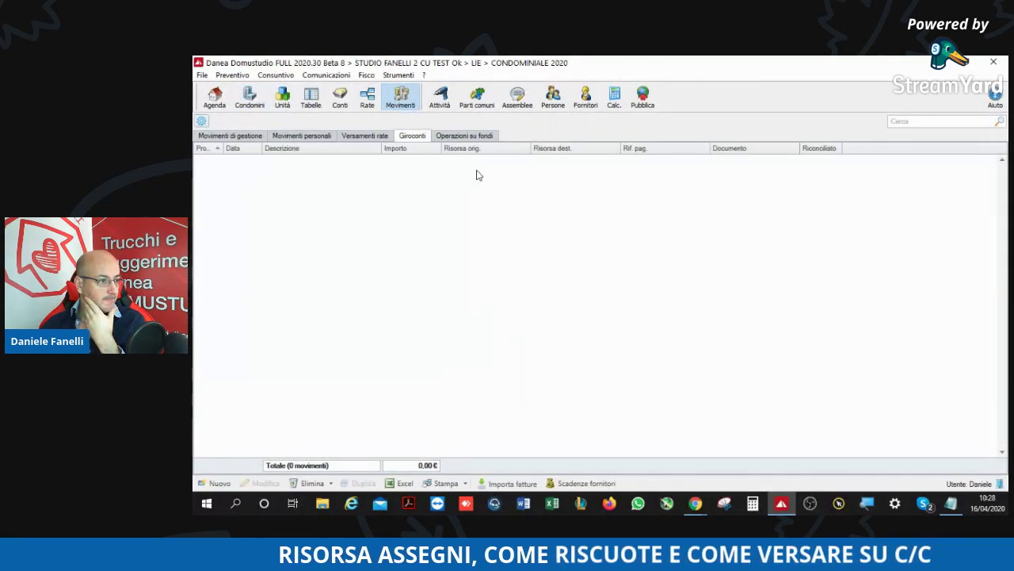
click(365, 135)
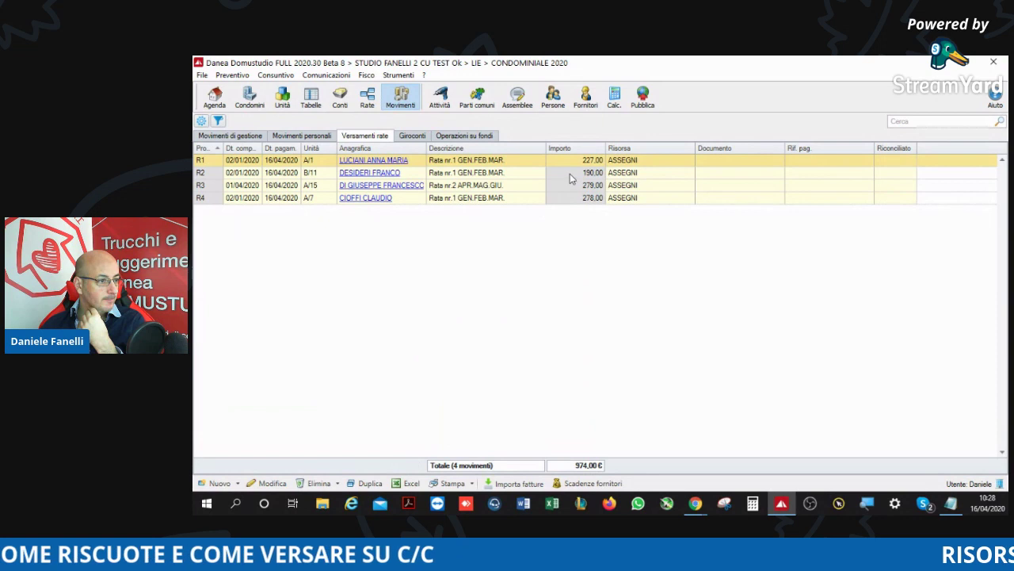
double_click(478, 159)
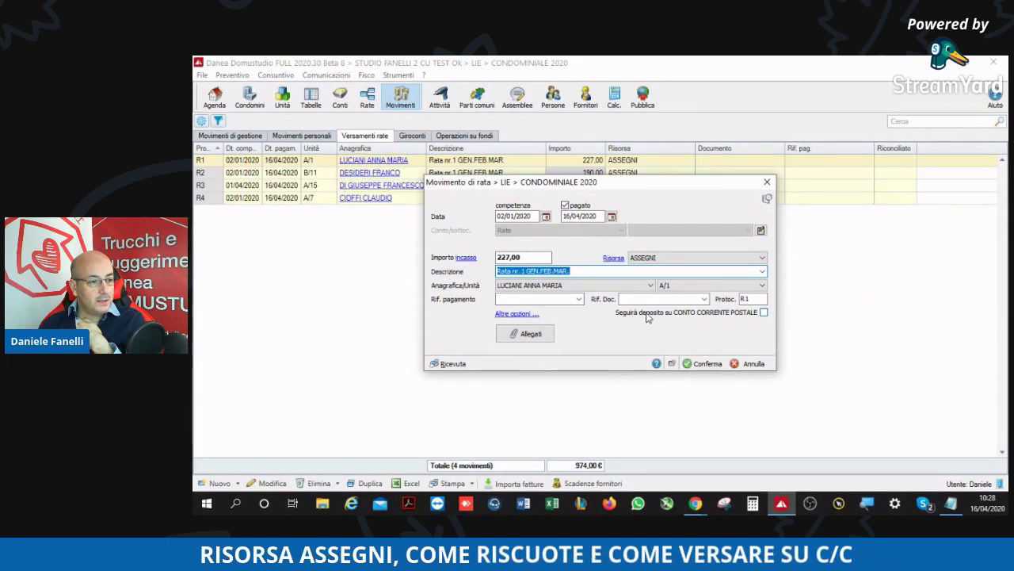
click(705, 363)
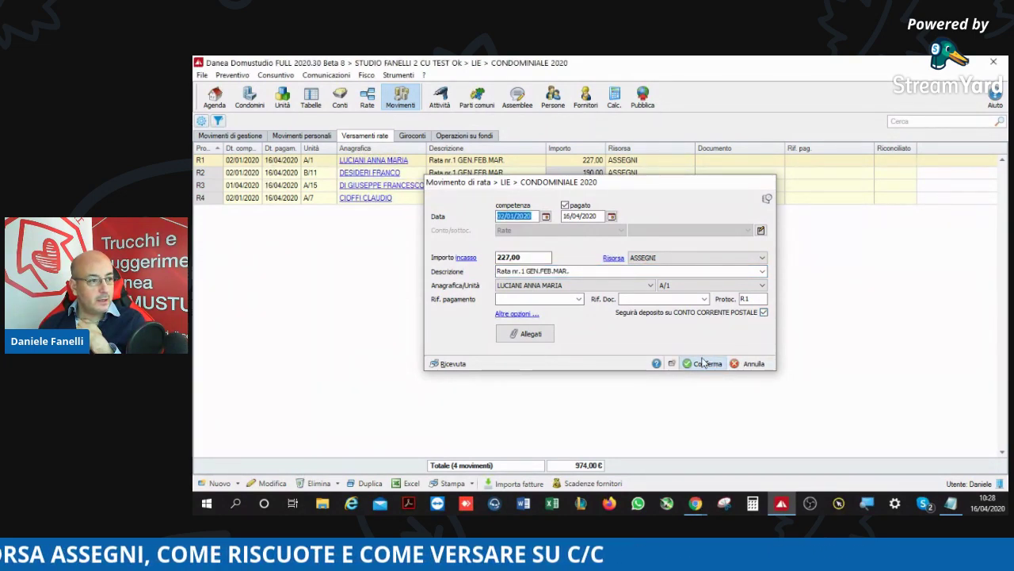
click(633, 175)
double_click(634, 175)
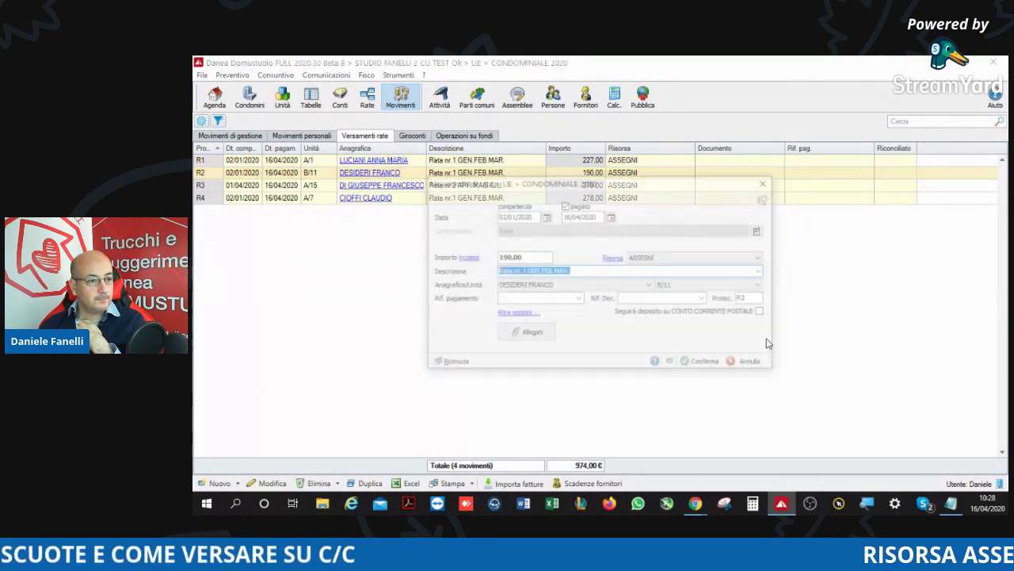
click(705, 363)
double_click(616, 187)
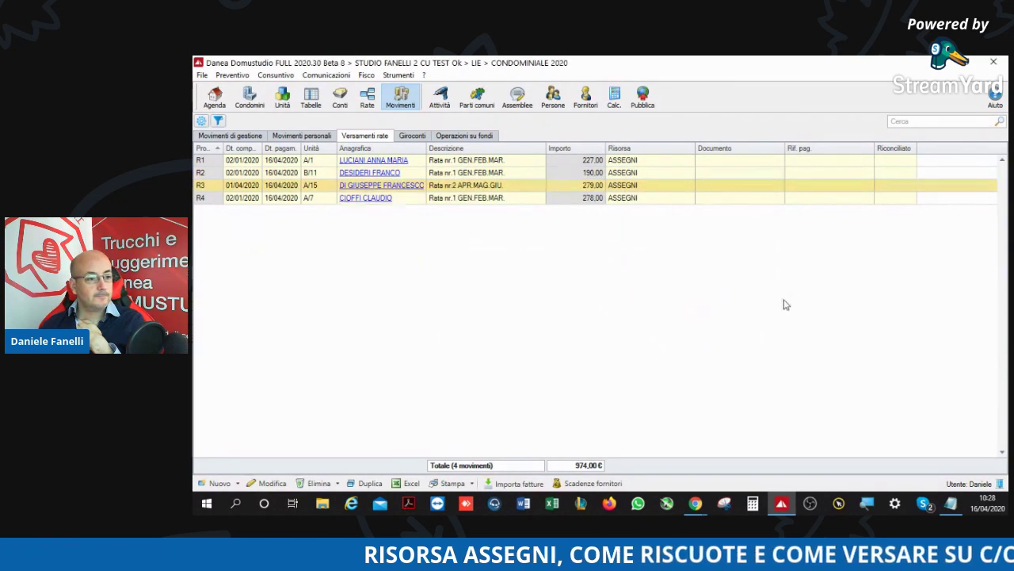
click(705, 363)
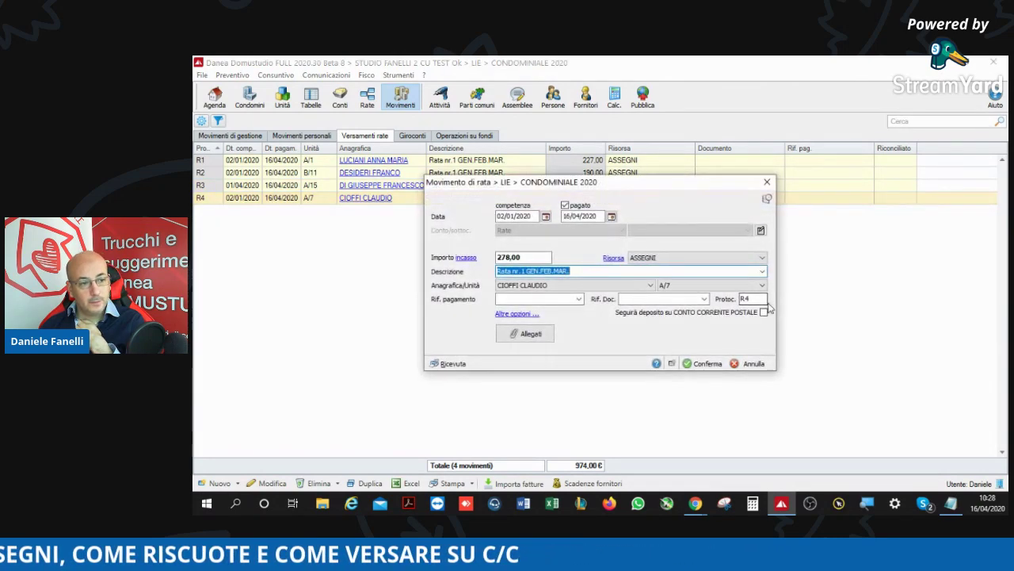
click(718, 363)
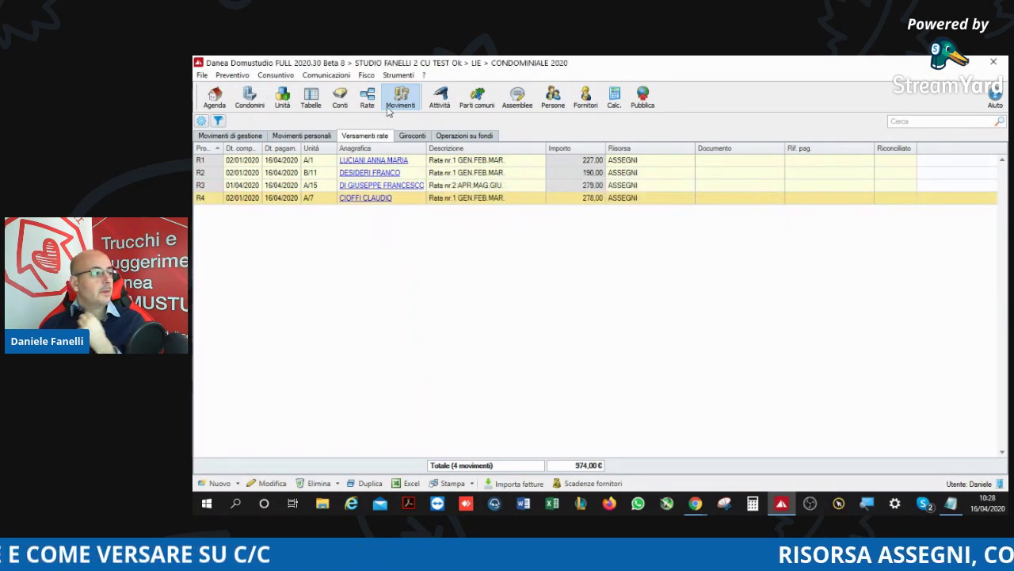
Step: Review the payments awaiting deposit for all active condominiums and close the list without depositing them
click(397, 74)
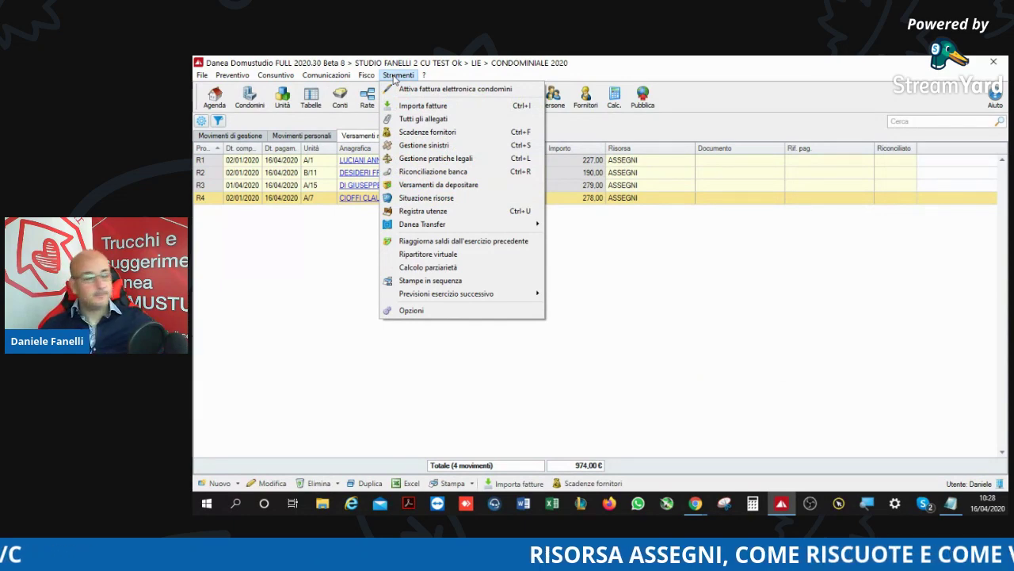
click(426, 187)
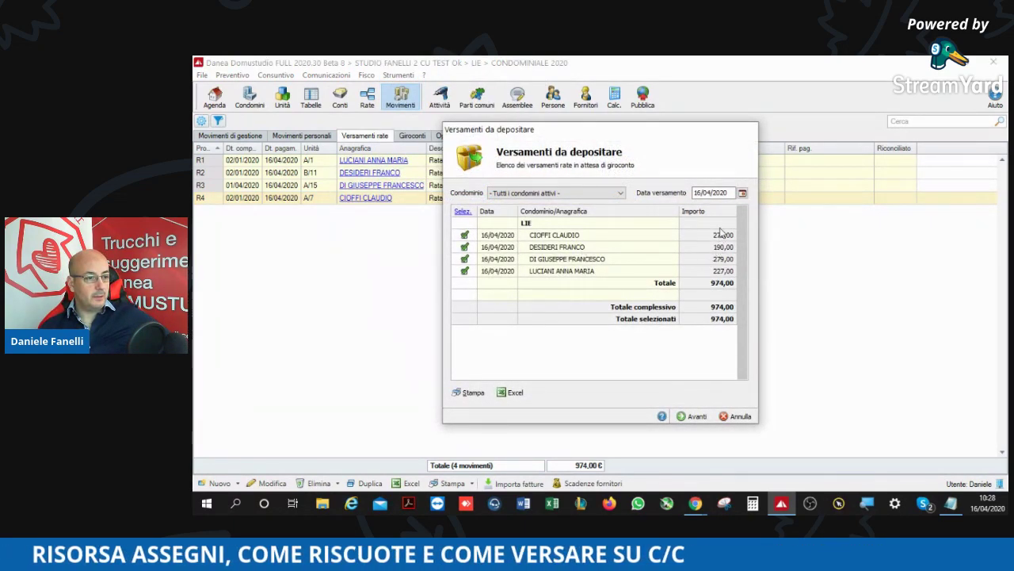
click(744, 419)
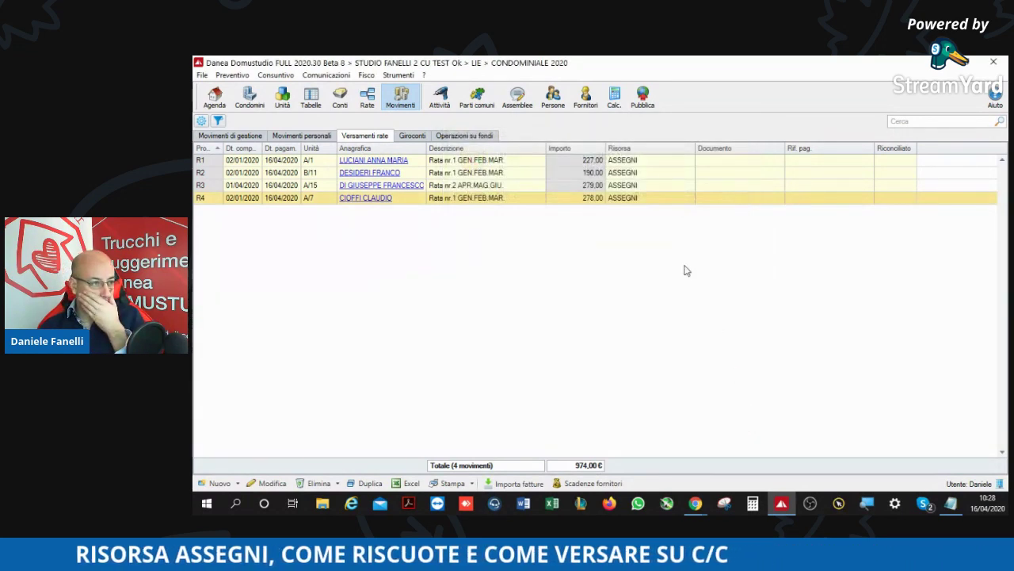
Step: Remove the deposit flag to CONTO CORRENTE POSTALE from payment R1 of unit A/1 and save the movement
double_click(626, 165)
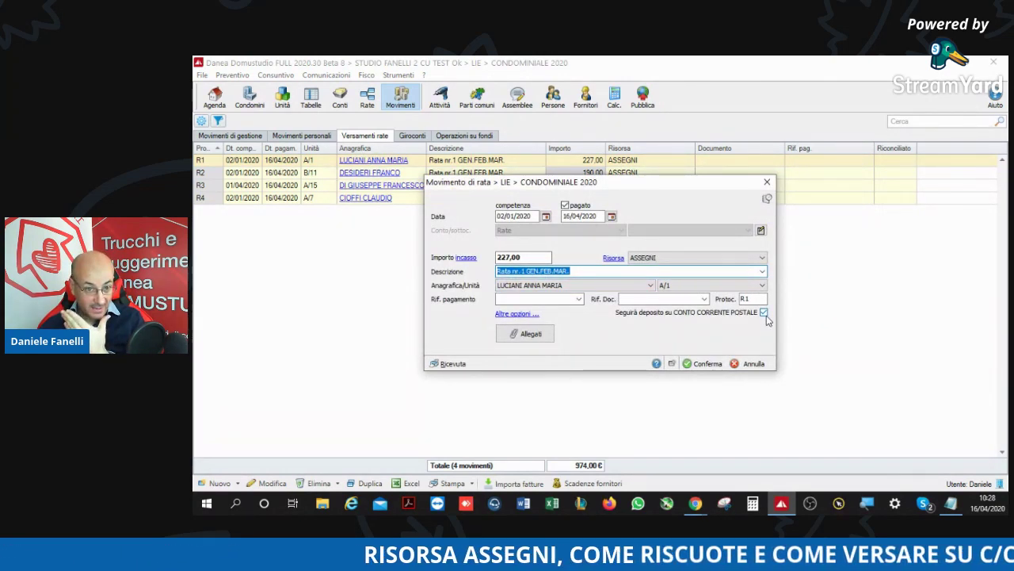
click(764, 314)
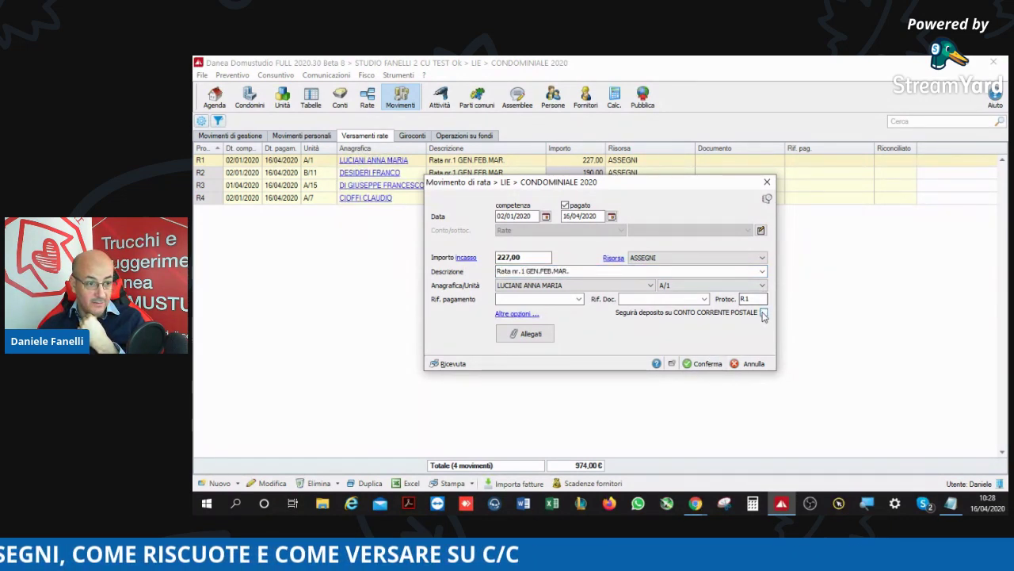
click(713, 368)
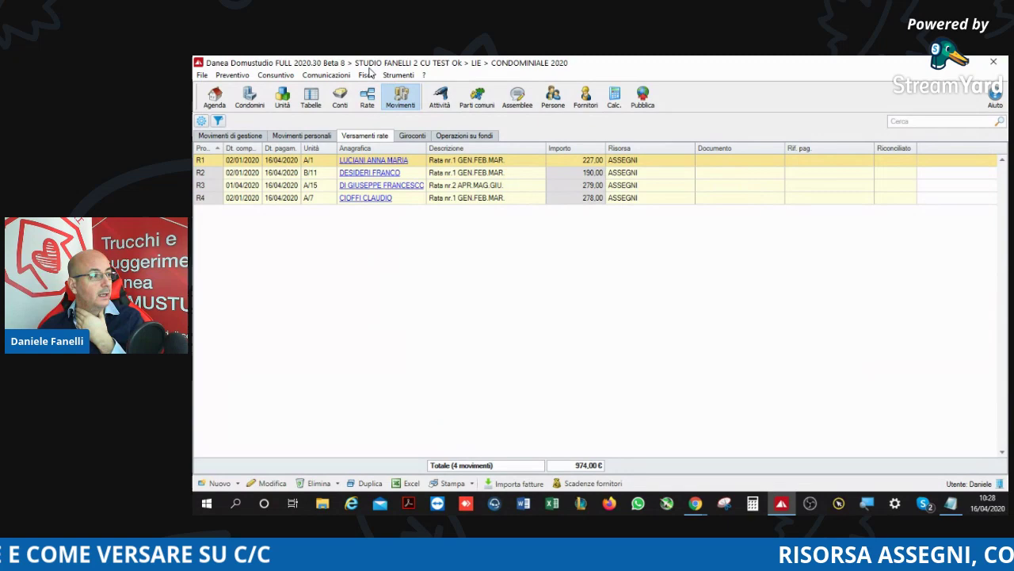
Step: Check which payments are still awaiting deposit after excluding R1, and close the list without depositing
click(398, 74)
click(428, 184)
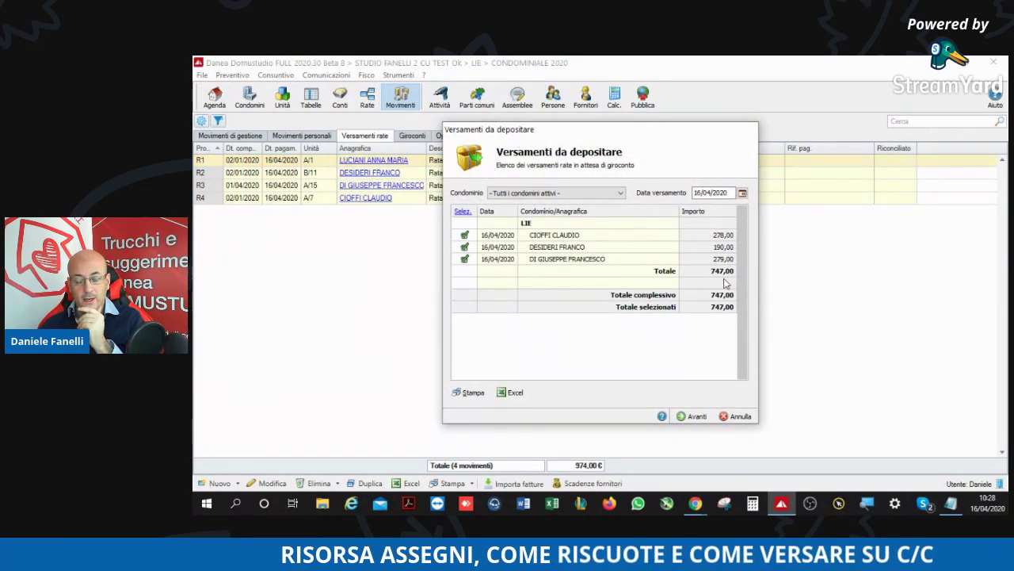
click(746, 417)
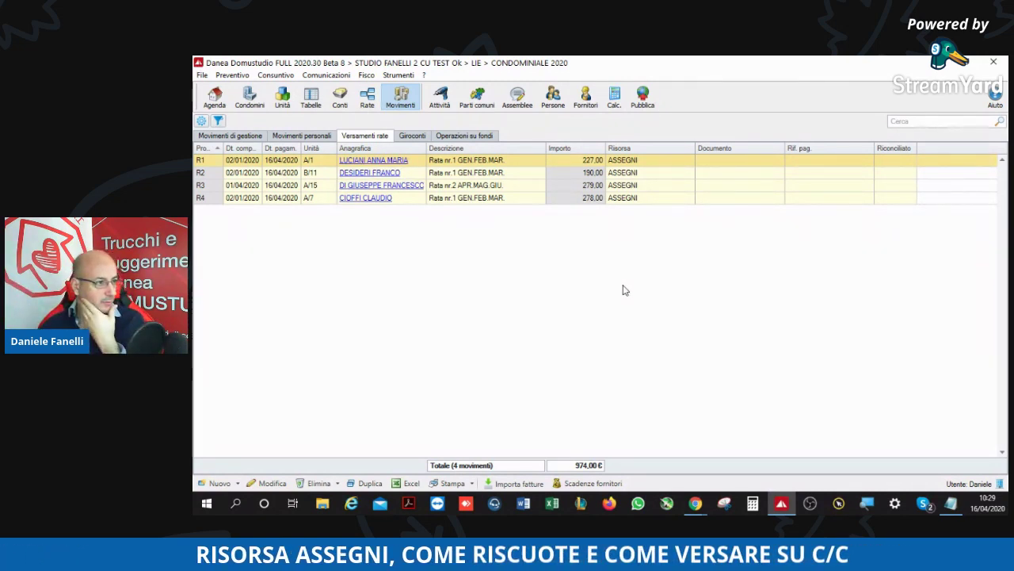
Step: Filter the instalment payments by the ASSEGNI resource and inspect the deposit flag of payment R2 without changing it
click(224, 120)
click(312, 121)
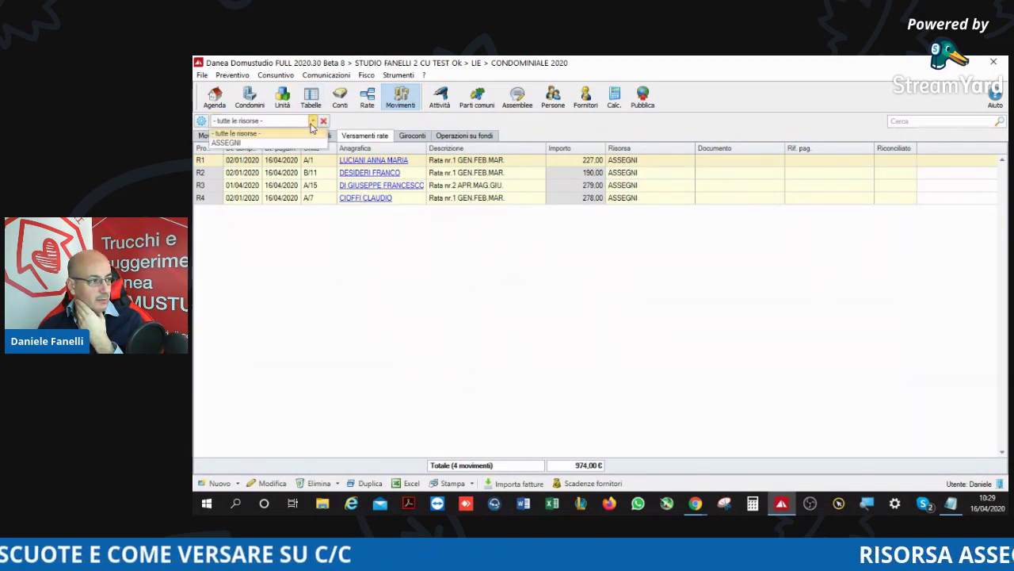
click(230, 142)
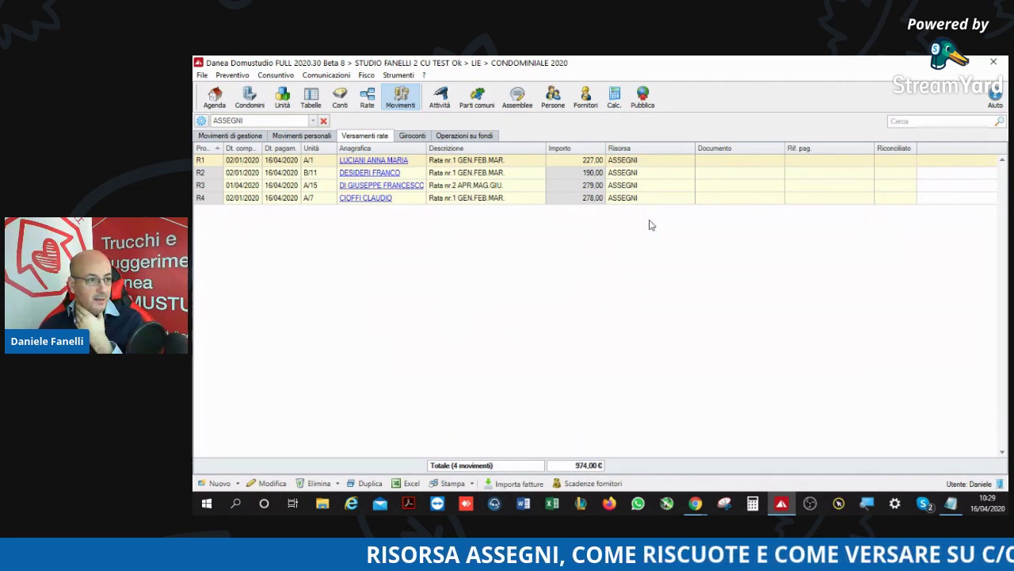
double_click(647, 172)
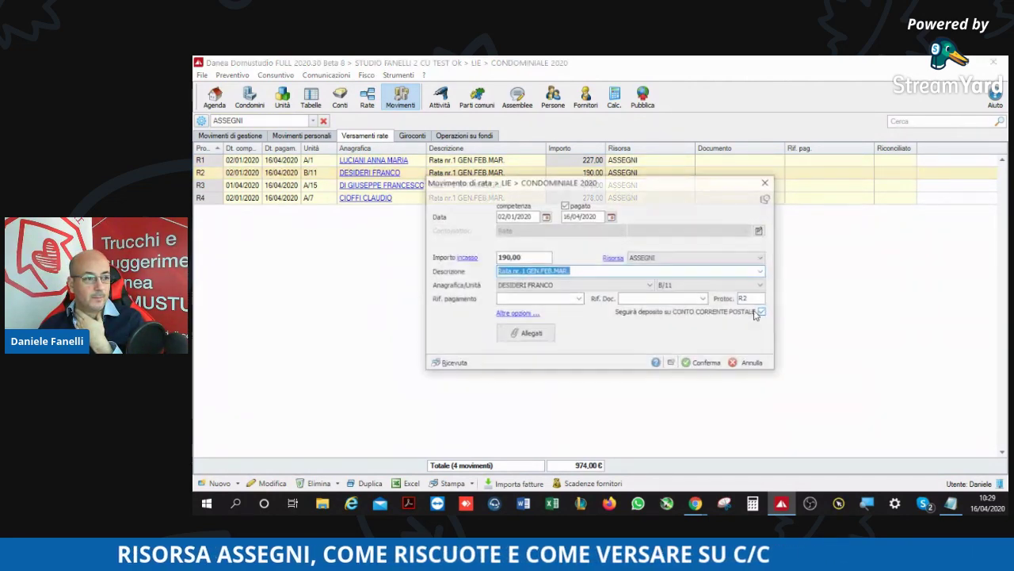
click(746, 363)
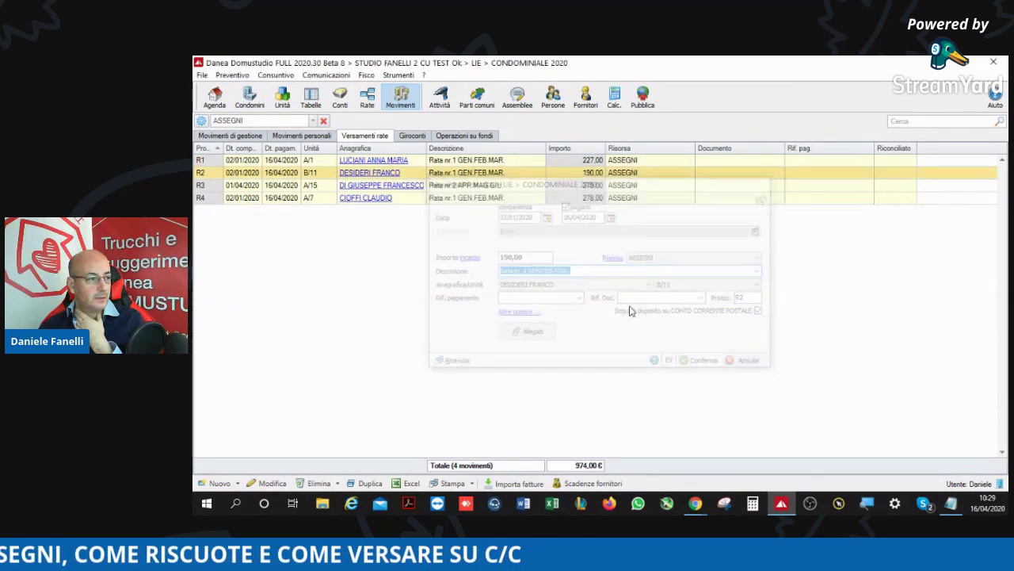
Step: Deposit the selected payments of condominium LIE dated 16/04/2020, generating the giroconto from the transitory resource to the final one
click(397, 75)
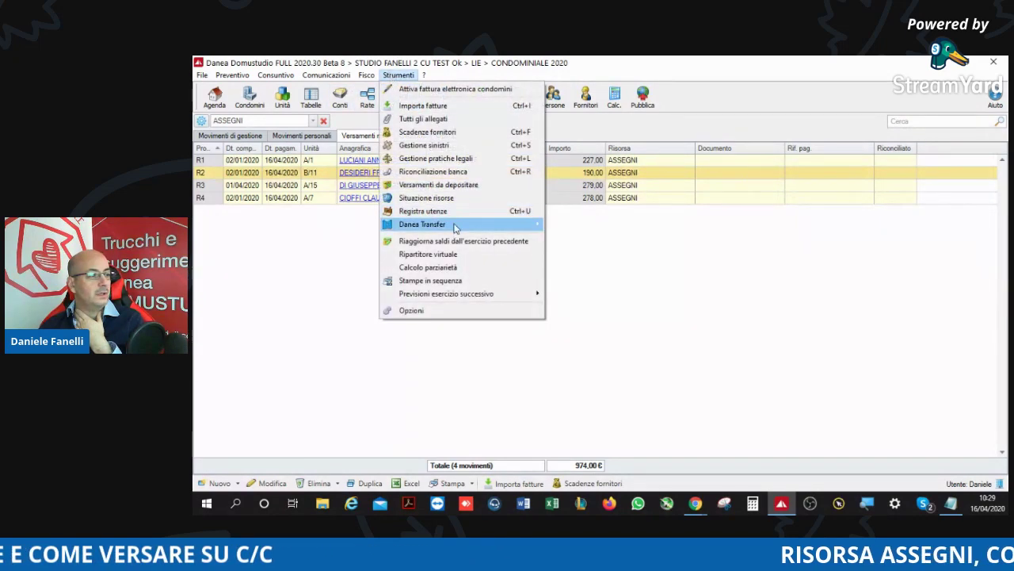
click(464, 195)
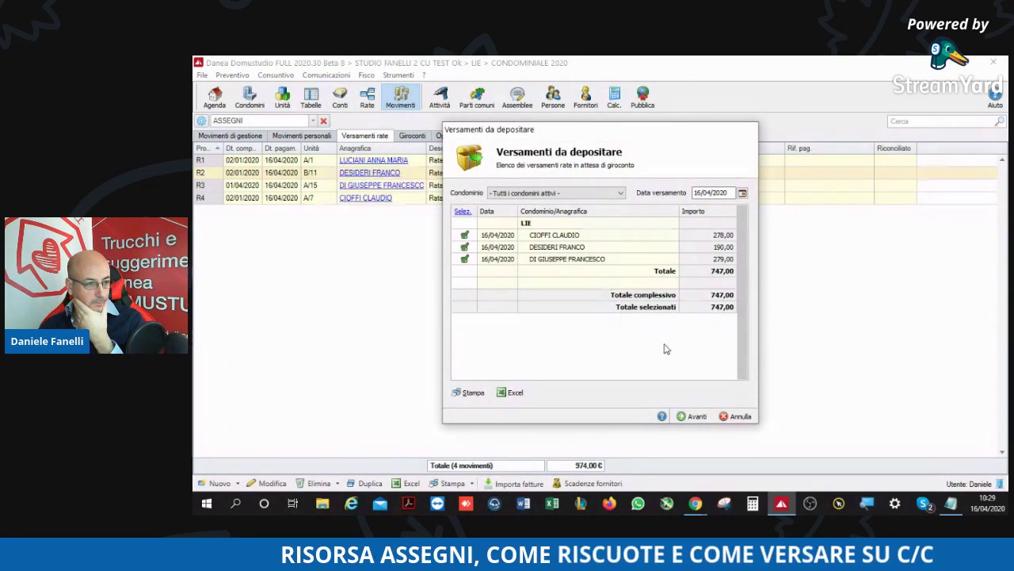
click(696, 416)
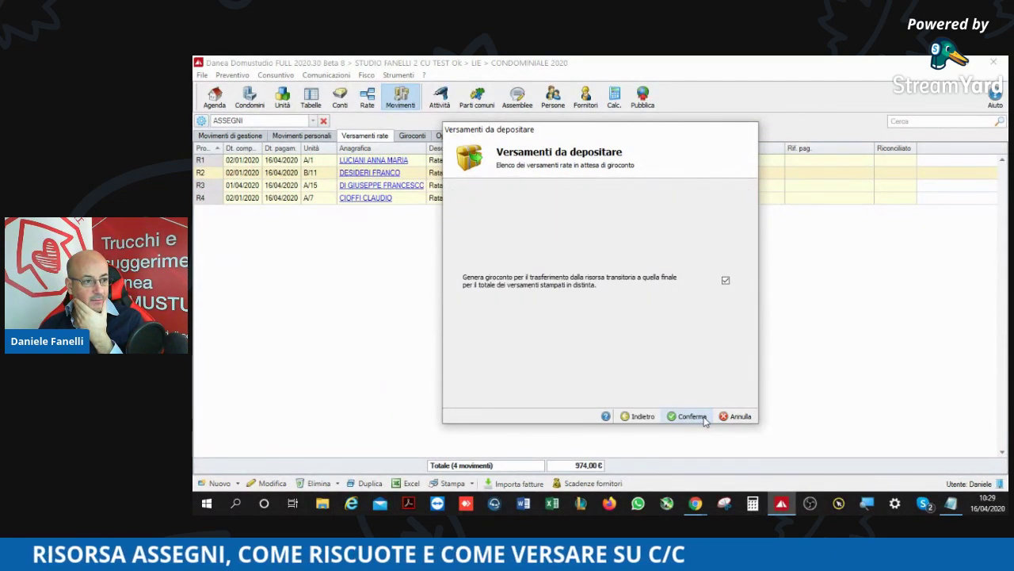
click(638, 416)
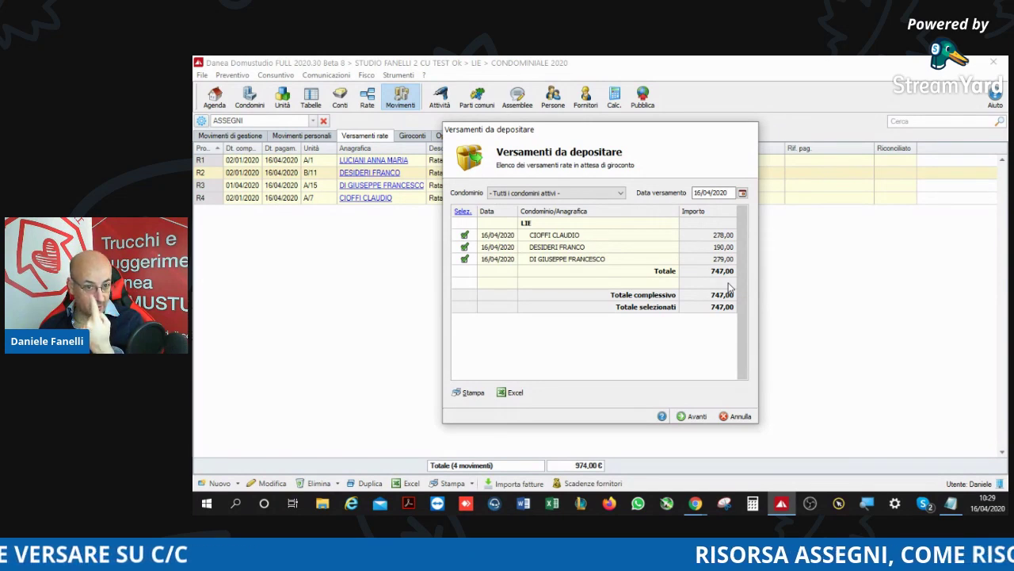
click(697, 417)
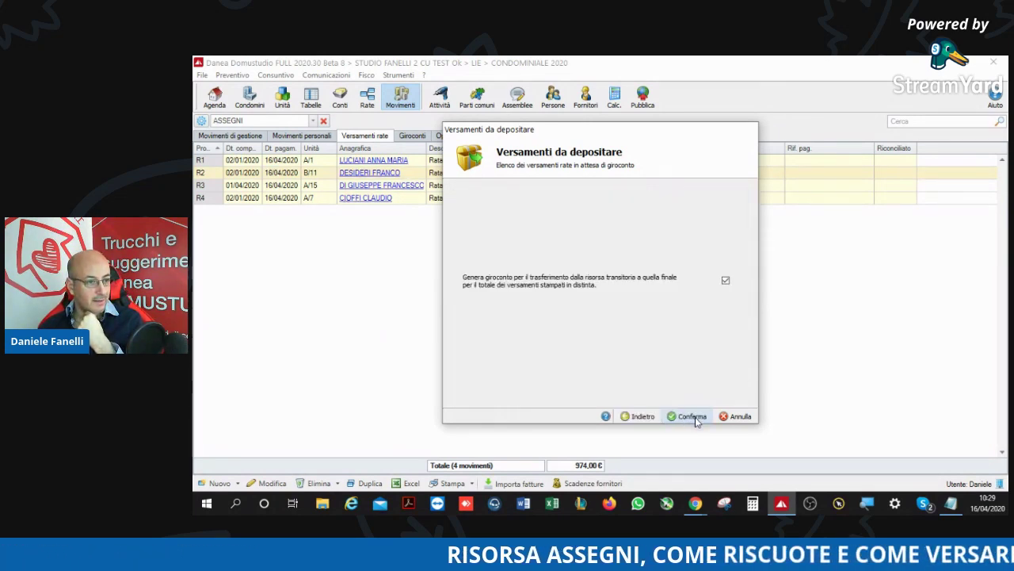
click(696, 420)
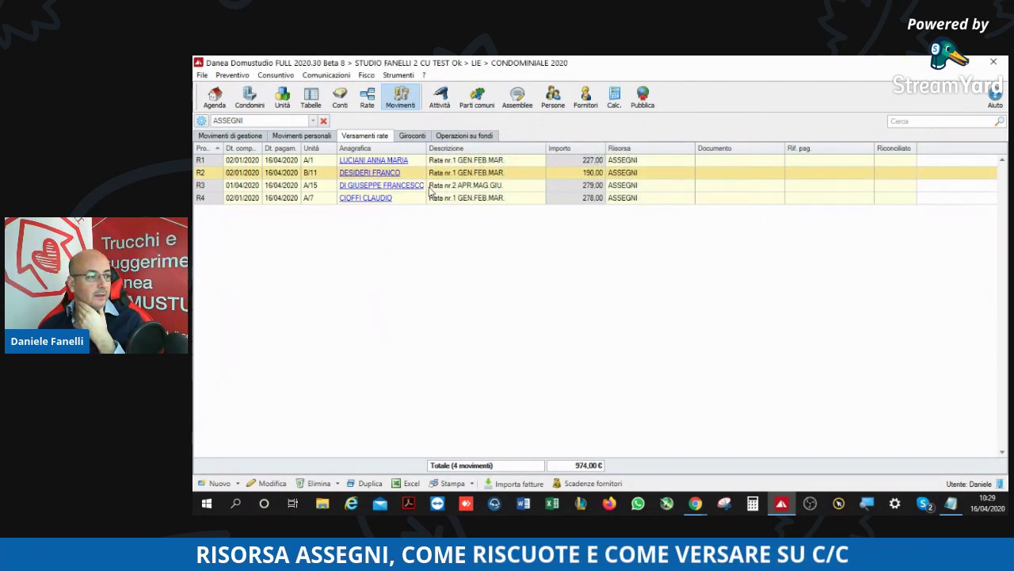
Step: Review the generated giroconto and check the availability of ASSEGNI among condominium LIE's resources and funds
click(416, 137)
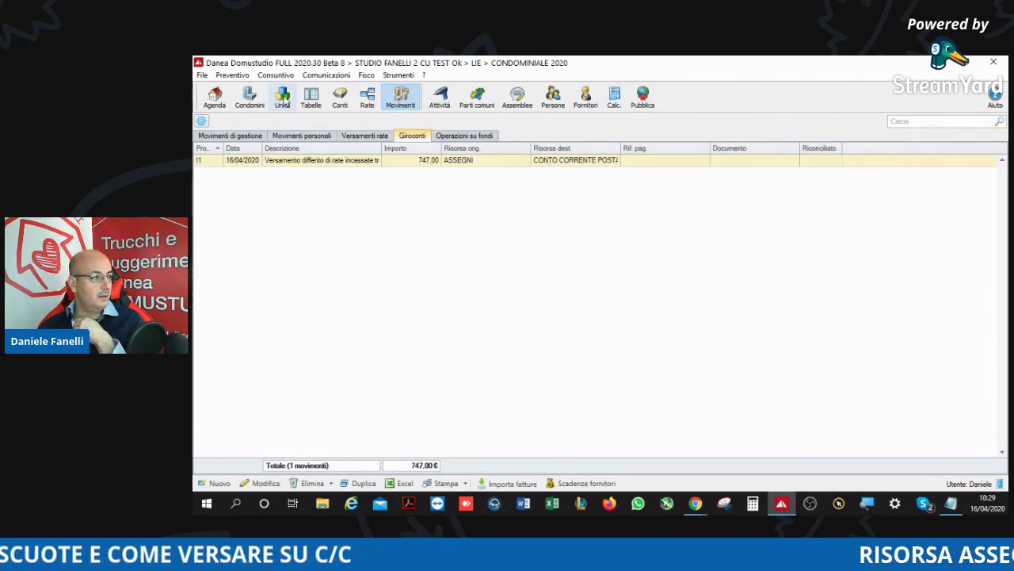
click(248, 97)
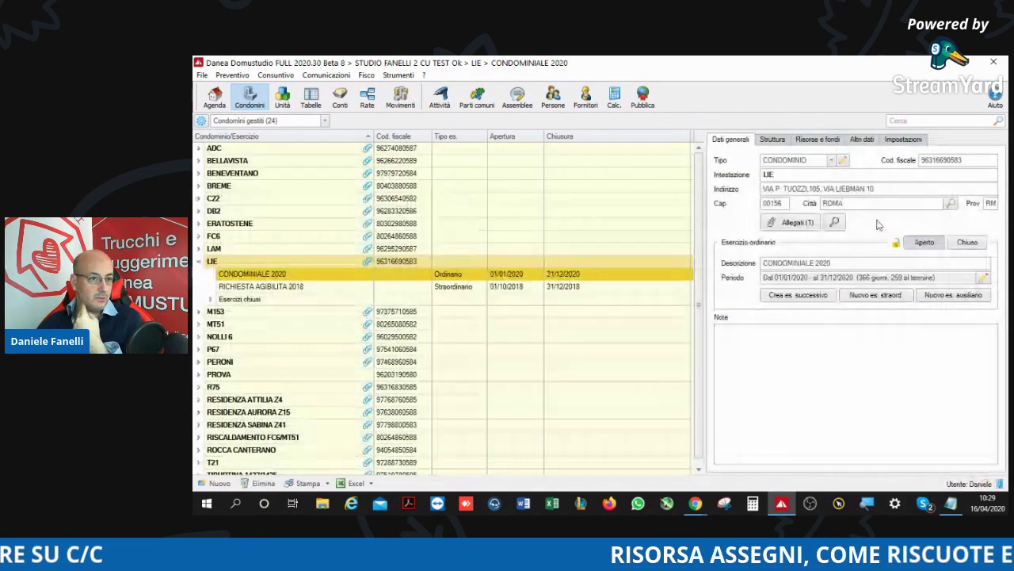
click(848, 140)
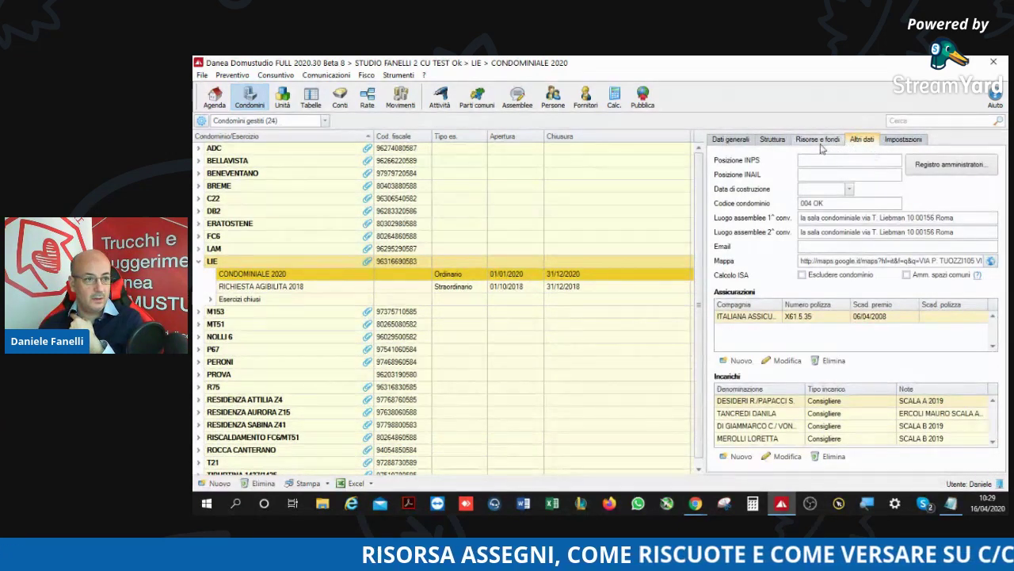
click(821, 143)
click(951, 184)
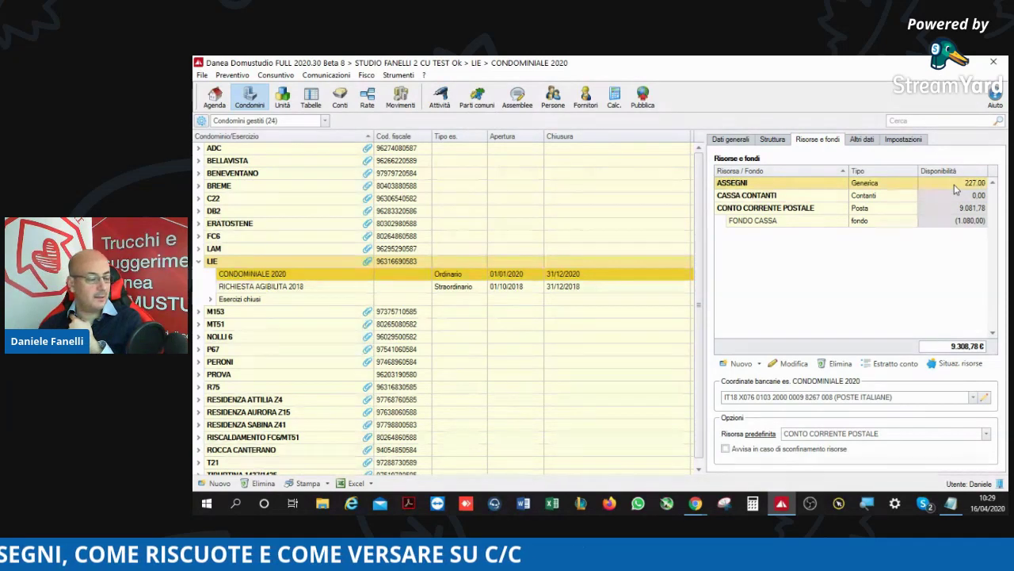
Step: Inspect instalment payment R2 without changing it, and flag payment R1 on ASSEGNI for deposit to CONTO CORRENTE POSTALE
click(942, 209)
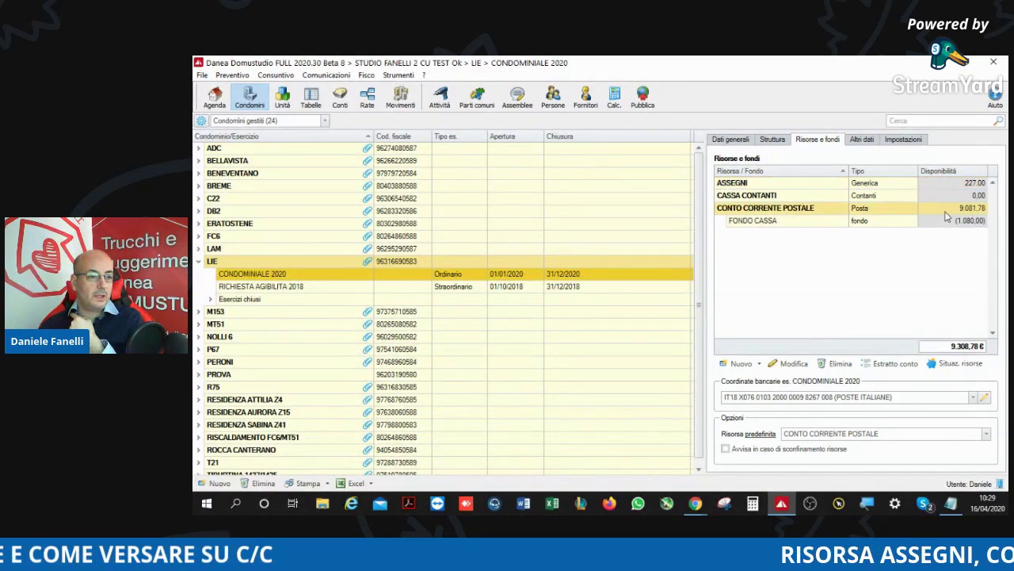
click(401, 94)
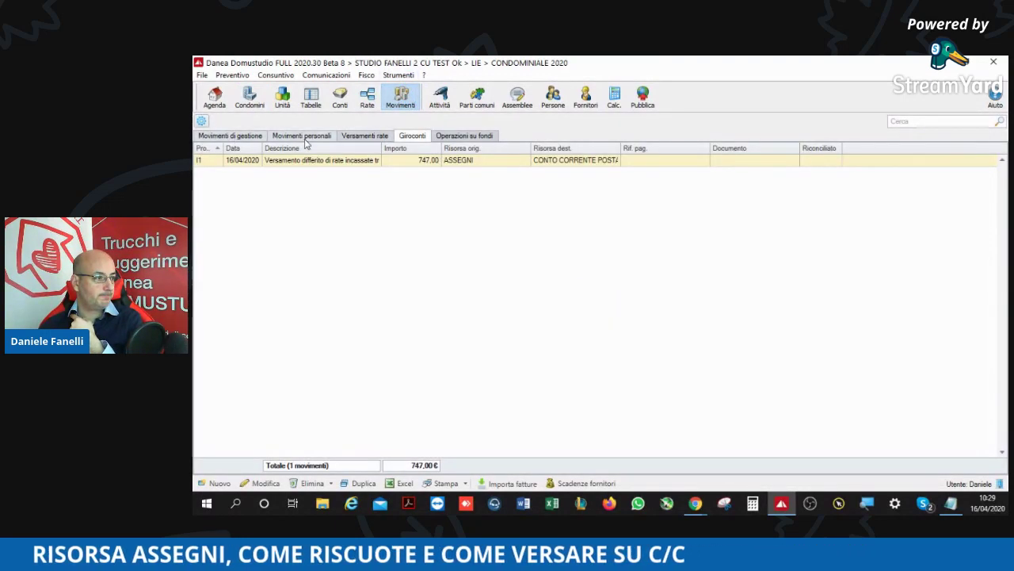
click(364, 136)
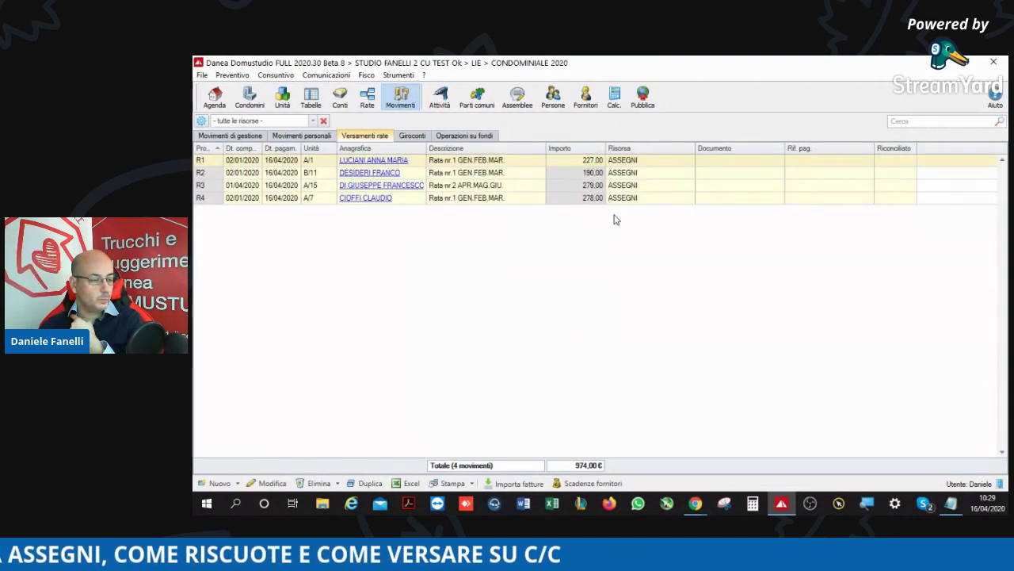
double_click(644, 173)
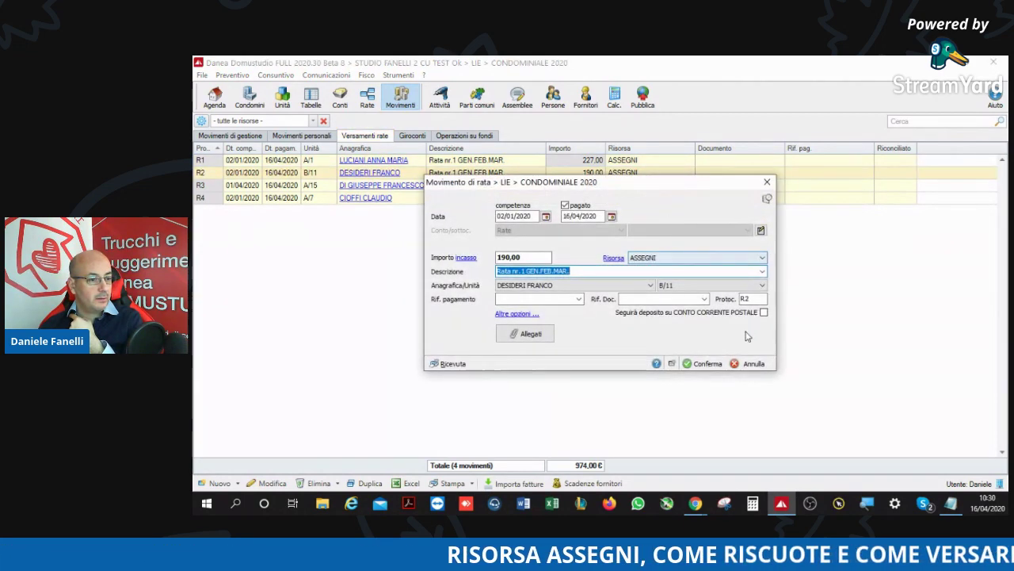
click(752, 362)
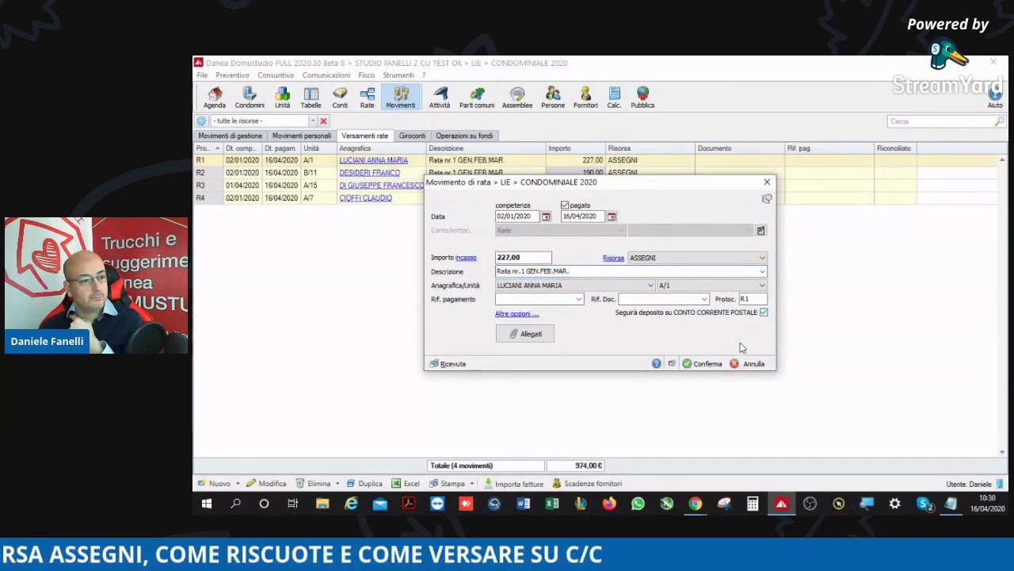
click(704, 363)
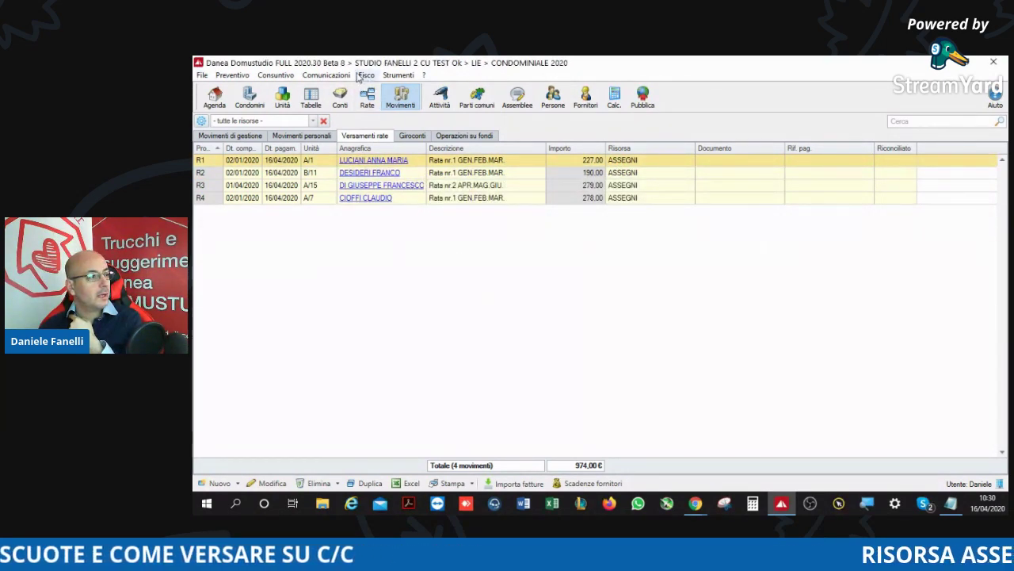
Step: Deposit condominium LIE's pending payment dated 16/04/2020, generating the giroconto, and check the availability of the condominium's resources and funds
click(399, 74)
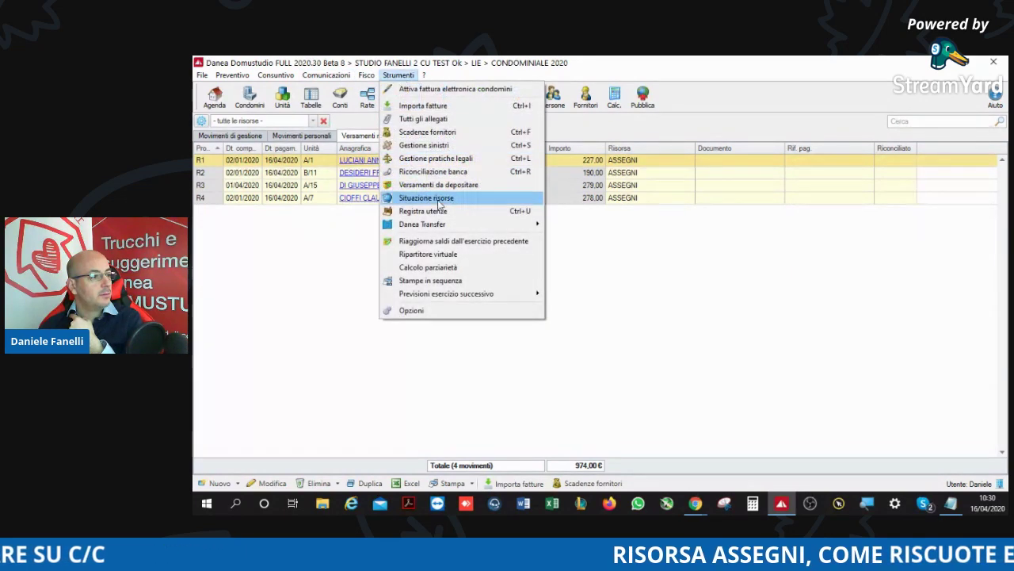
click(452, 187)
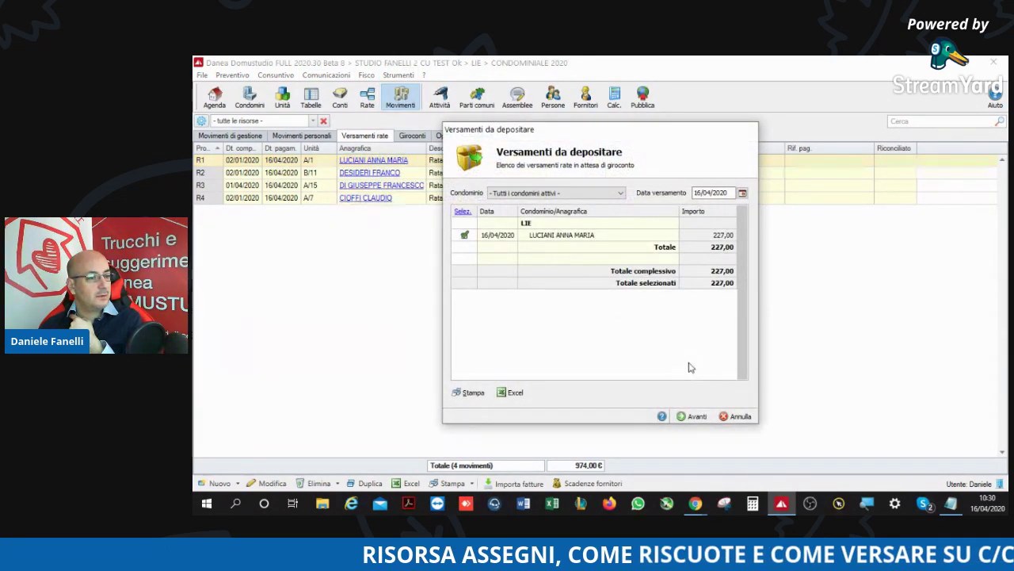
click(696, 416)
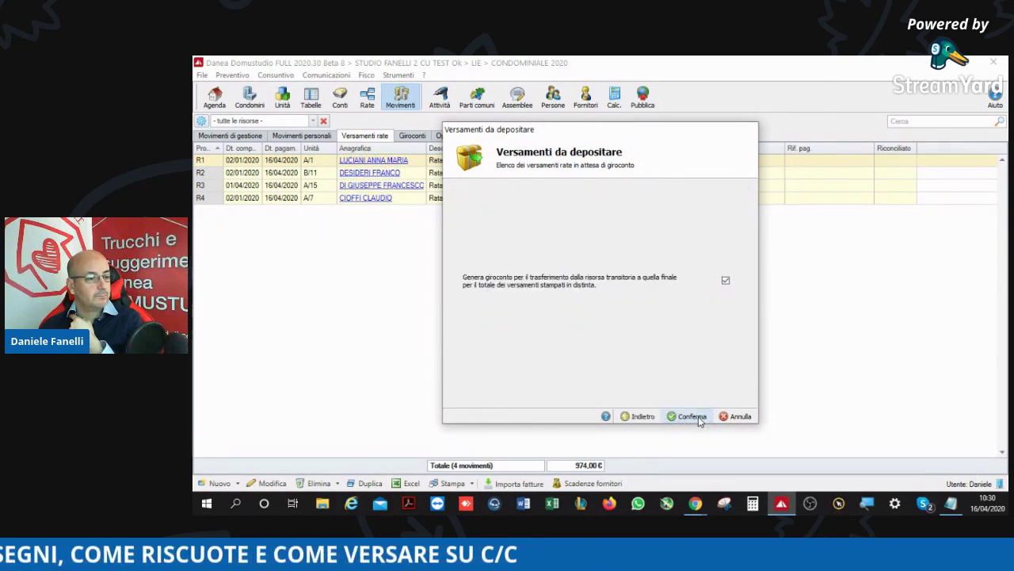
click(690, 416)
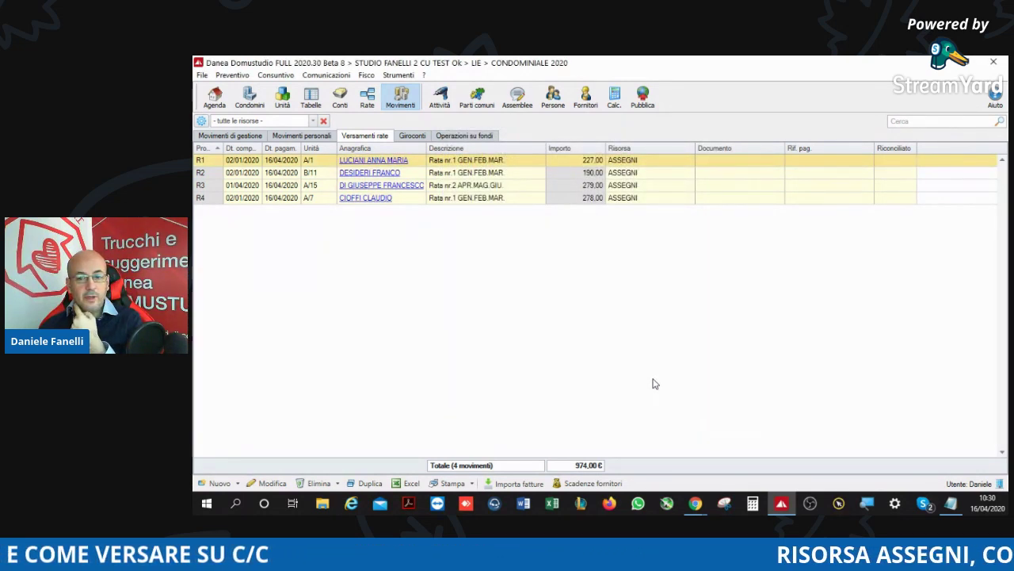
click(249, 97)
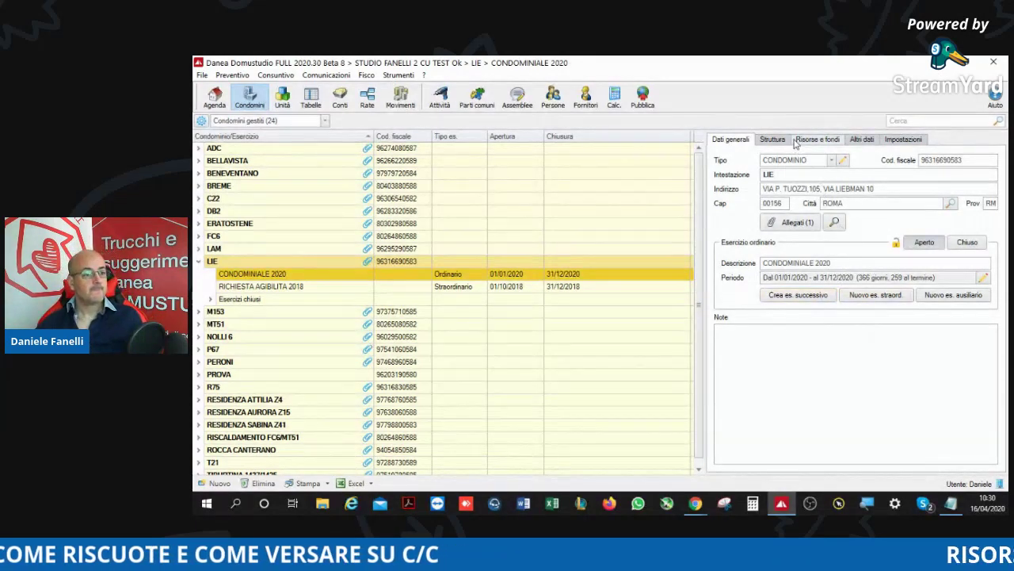
click(835, 142)
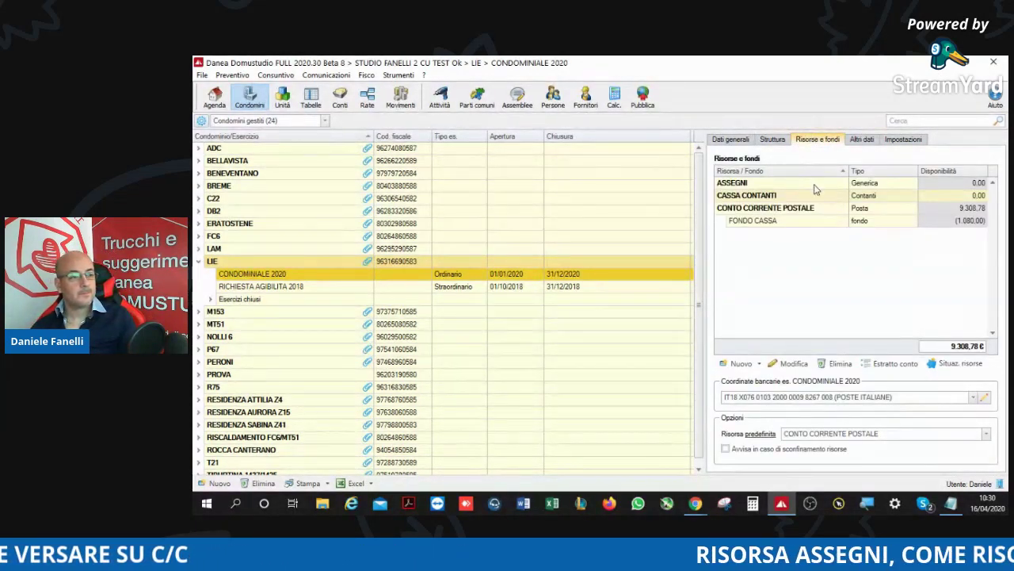